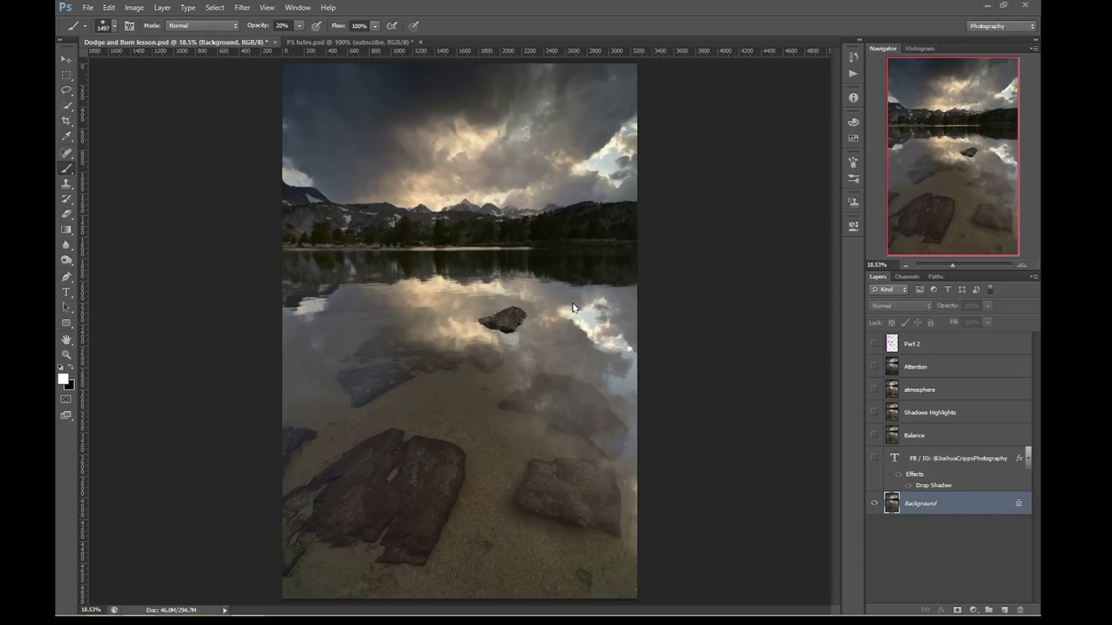
left_click(874, 458)
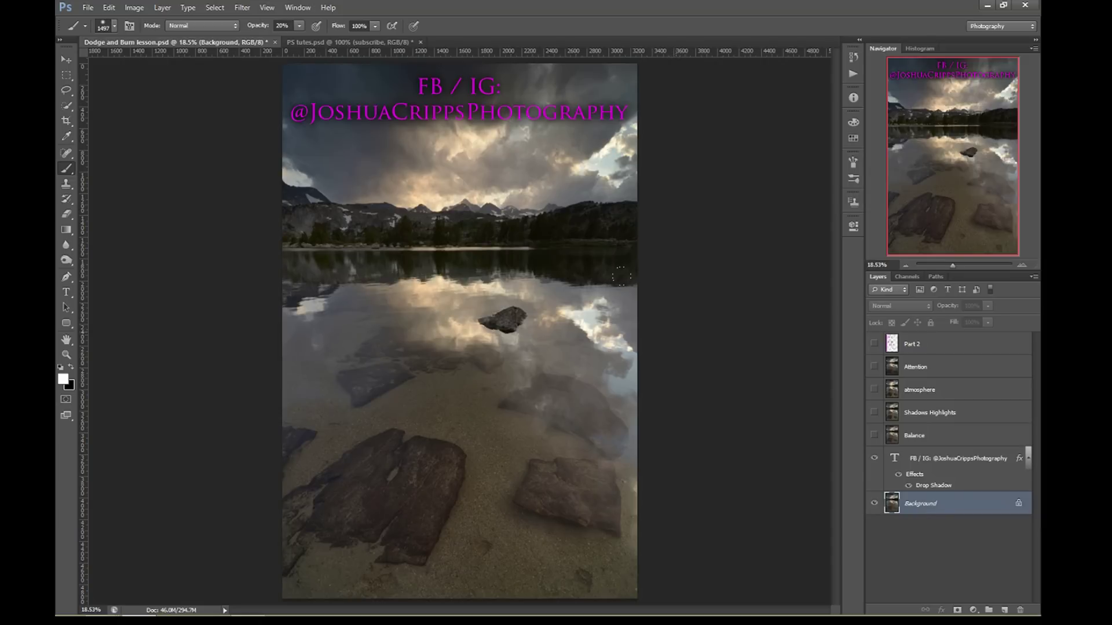
left_click(874, 460)
Step: Inspect the mountains at 50% zoom, then turn on the Balance layer to brighten the photo's middle
left_click(1022, 265)
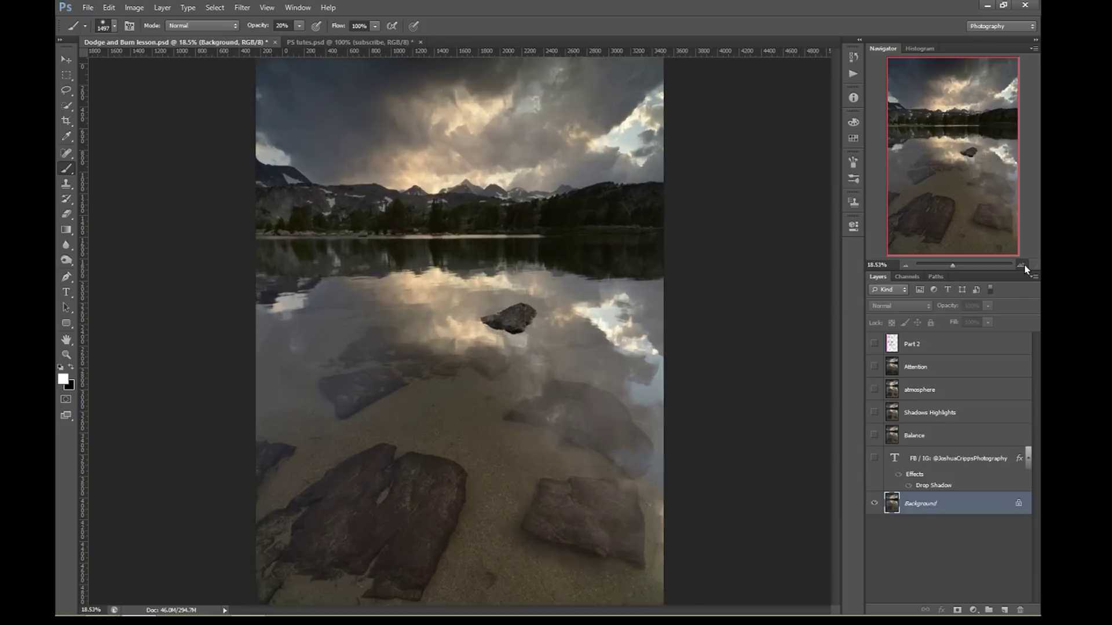
left_click(1022, 265)
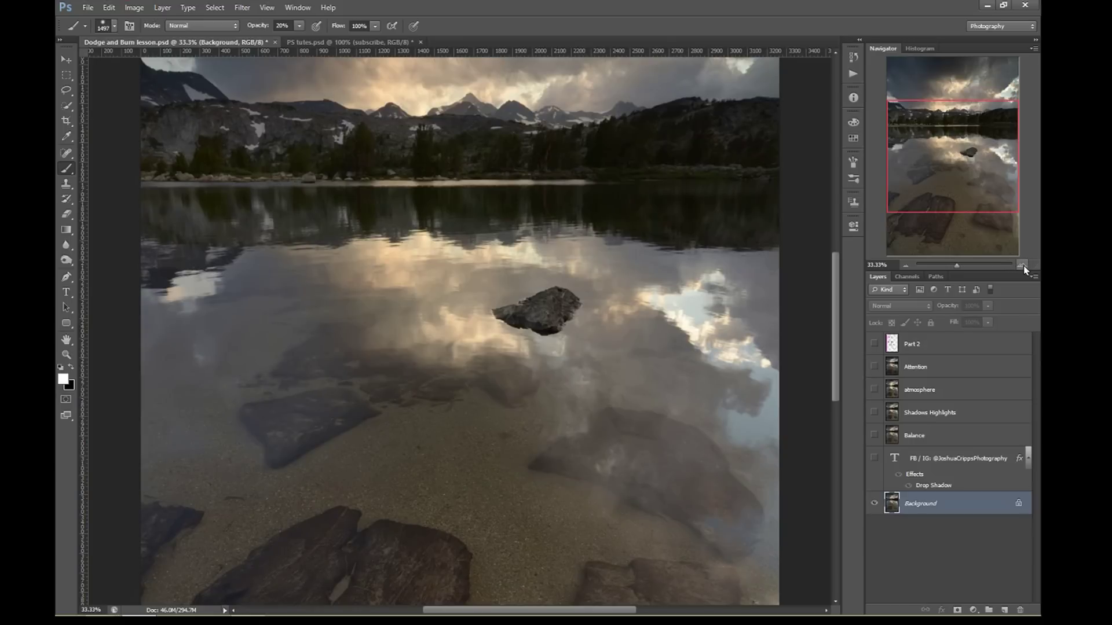
left_click(1022, 265)
left_click_drag(961, 194, 969, 171)
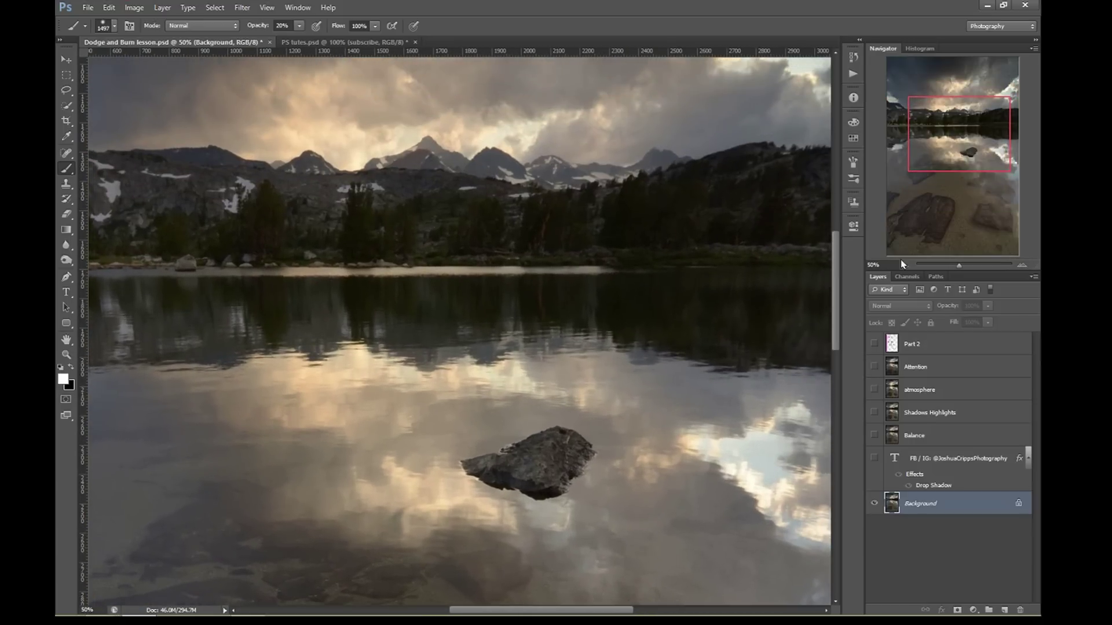
left_click(903, 264)
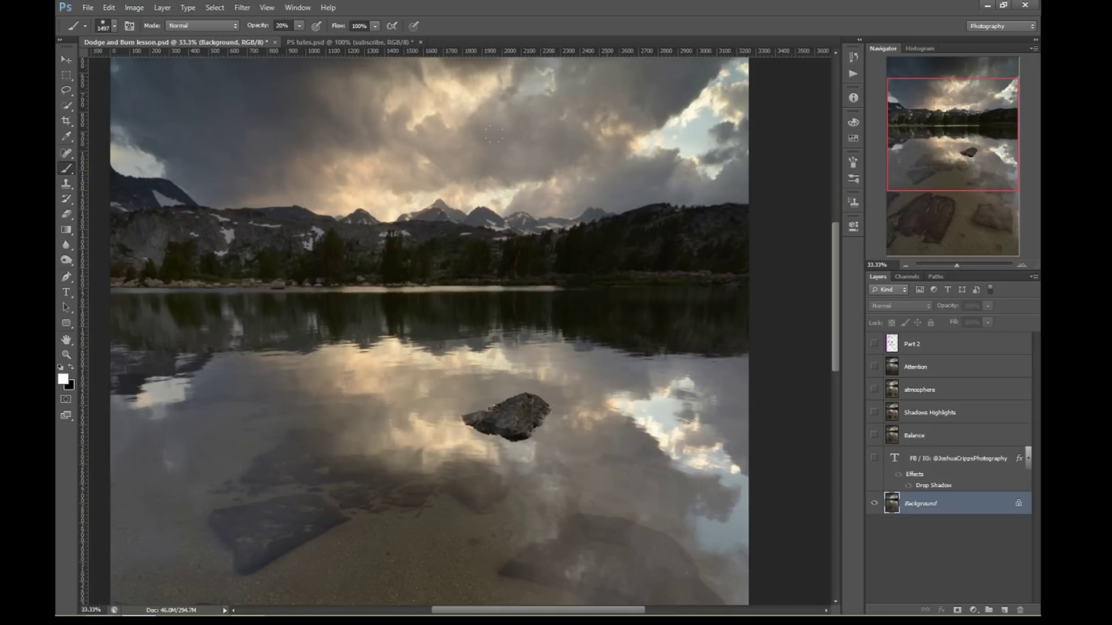
key("v")
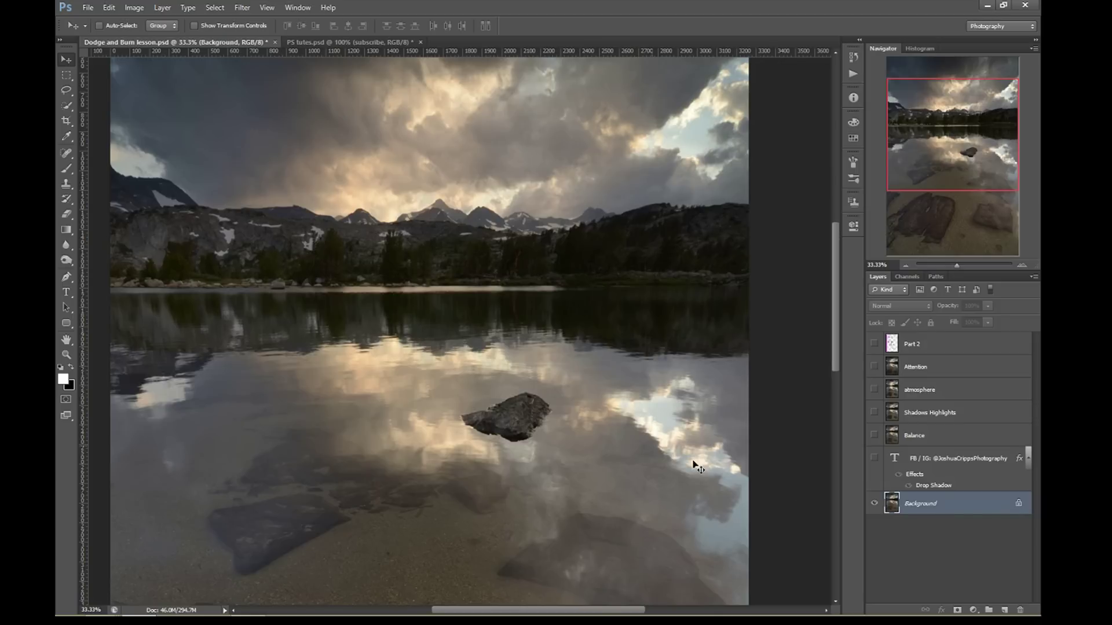
left_click(874, 438)
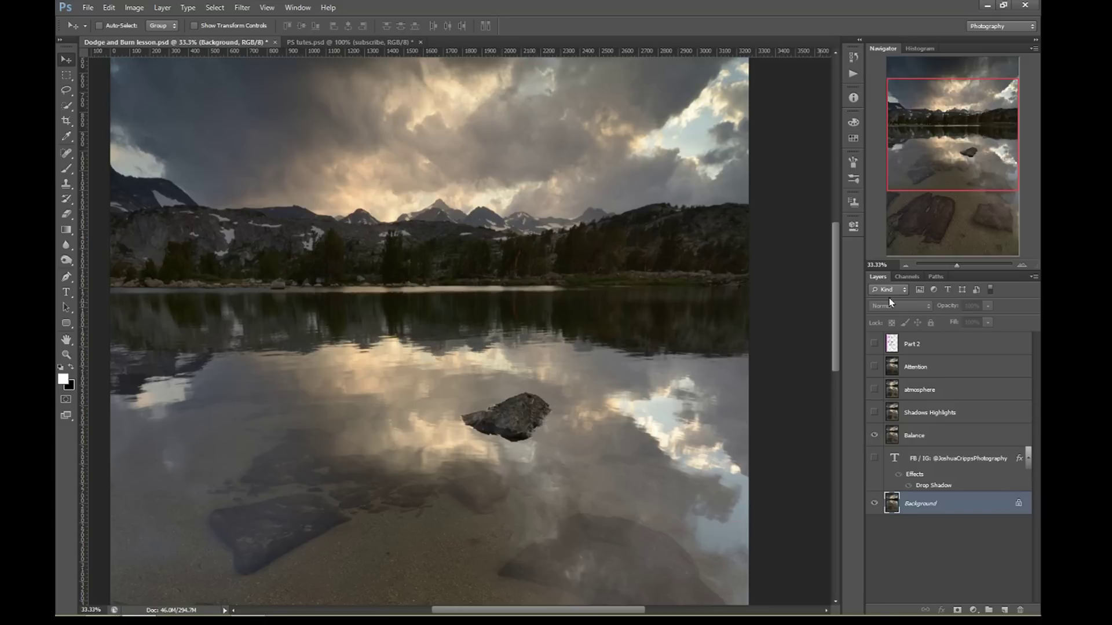
Step: Turn on Shadows Highlights above Balance, preview the atmosphere layer's glow, then hide it again
left_click(906, 265)
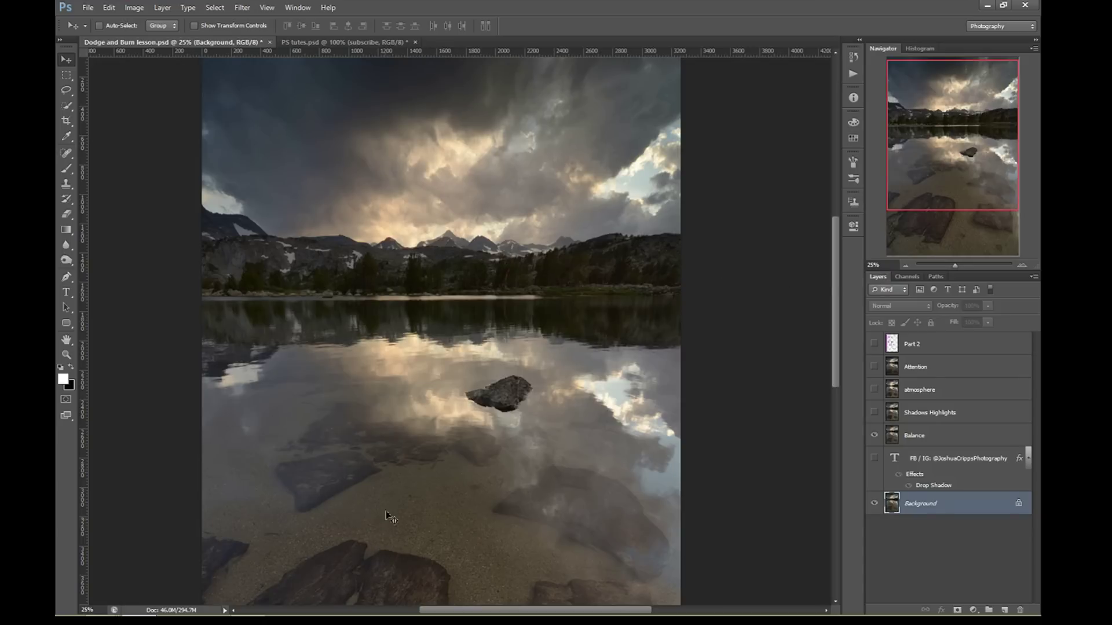
left_click(874, 413)
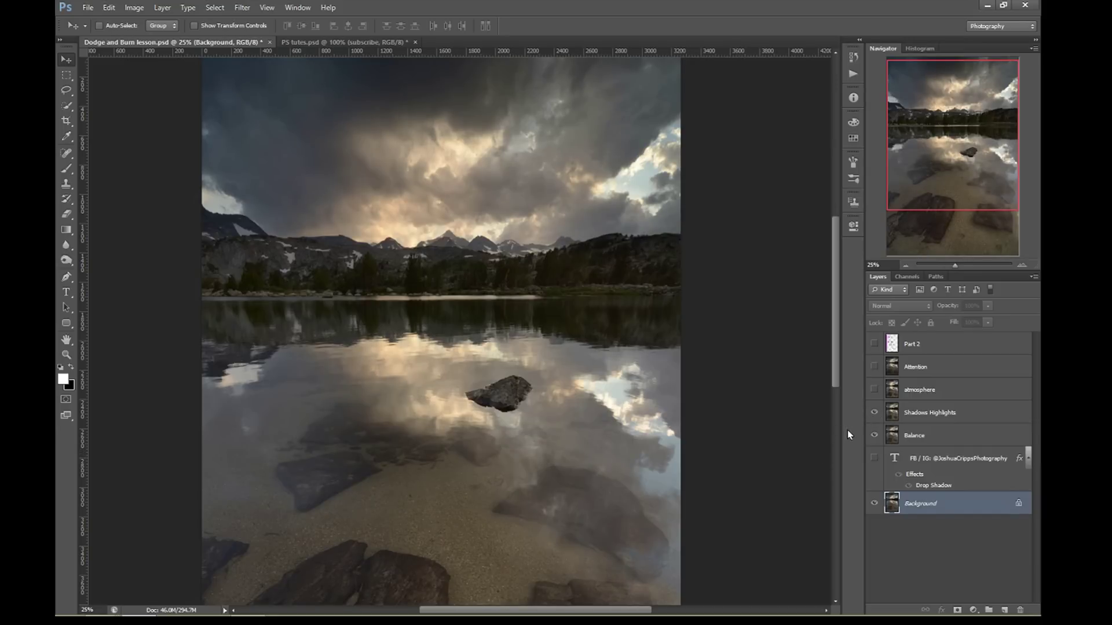
left_click(874, 390)
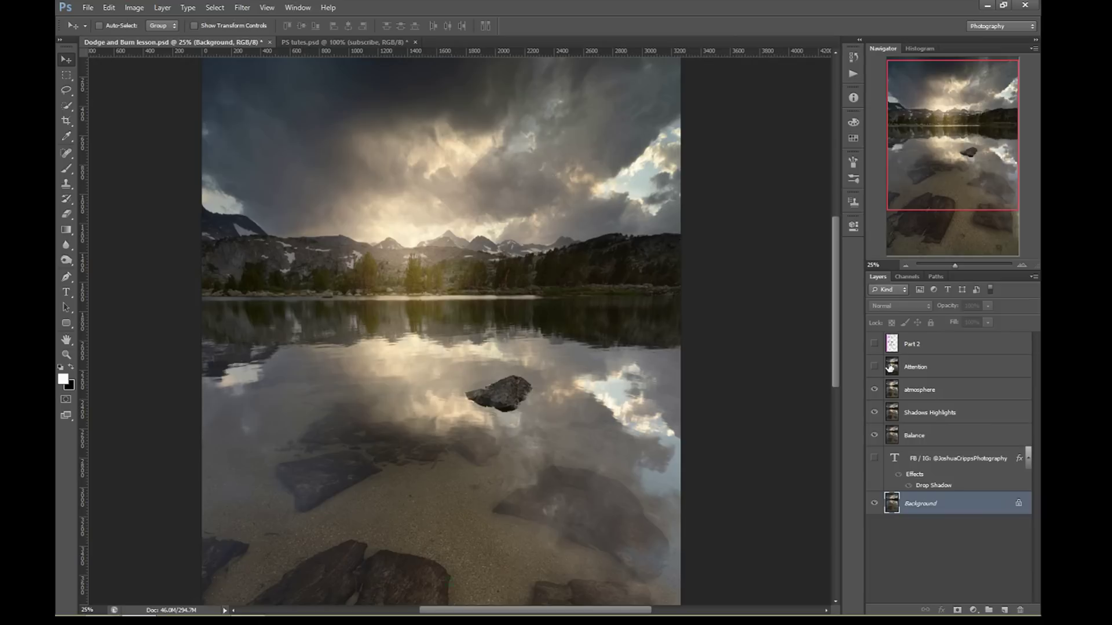
left_click(875, 391)
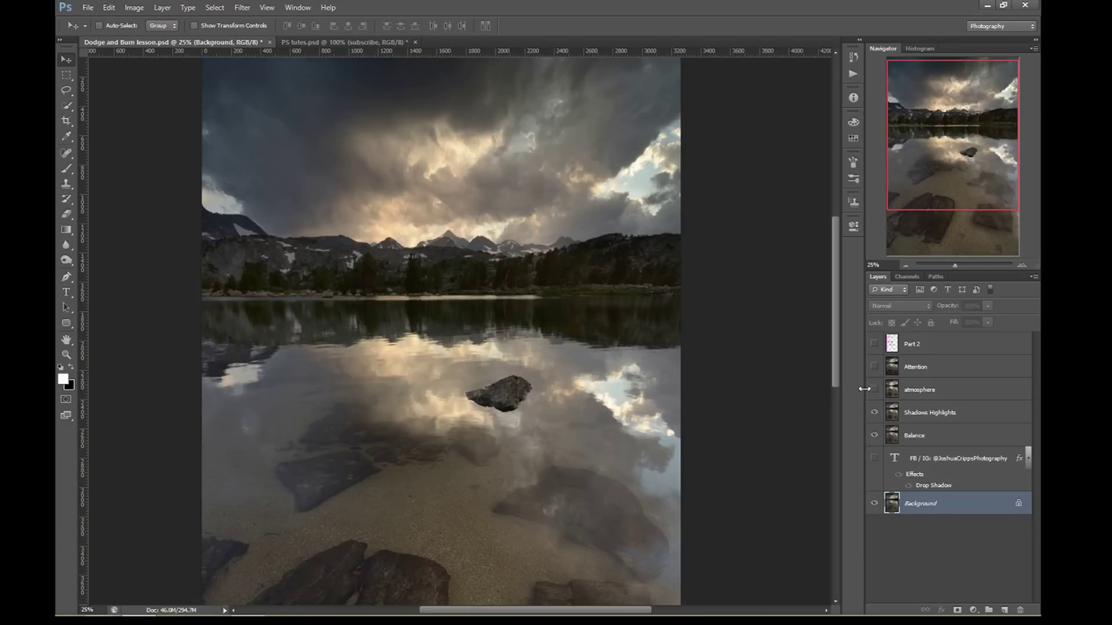
left_click(906, 266)
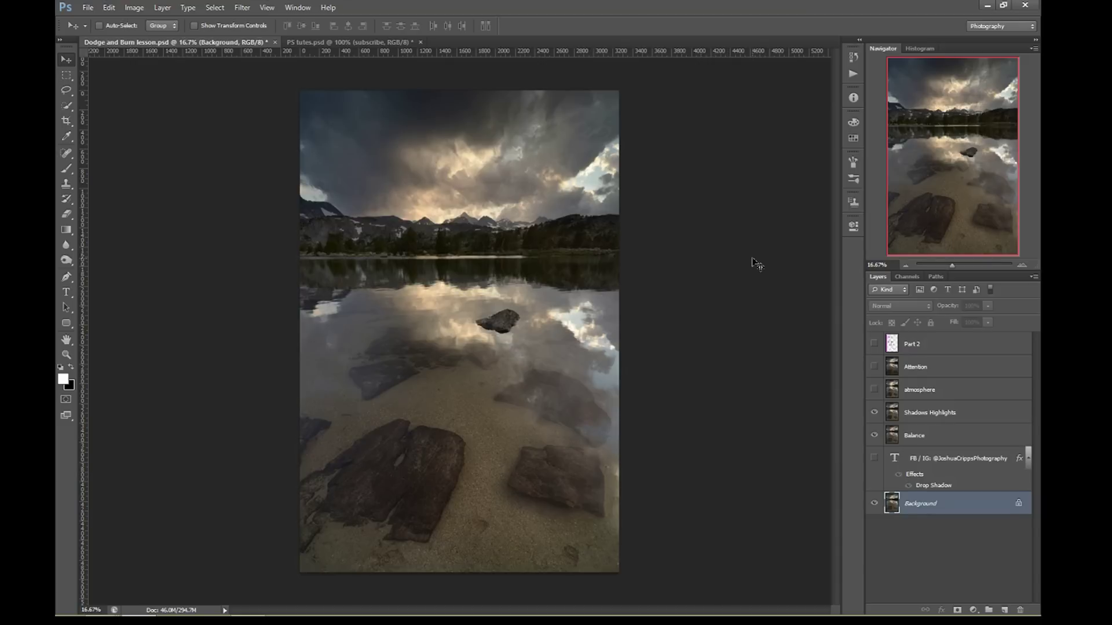
scroll(753, 262, "up", 1)
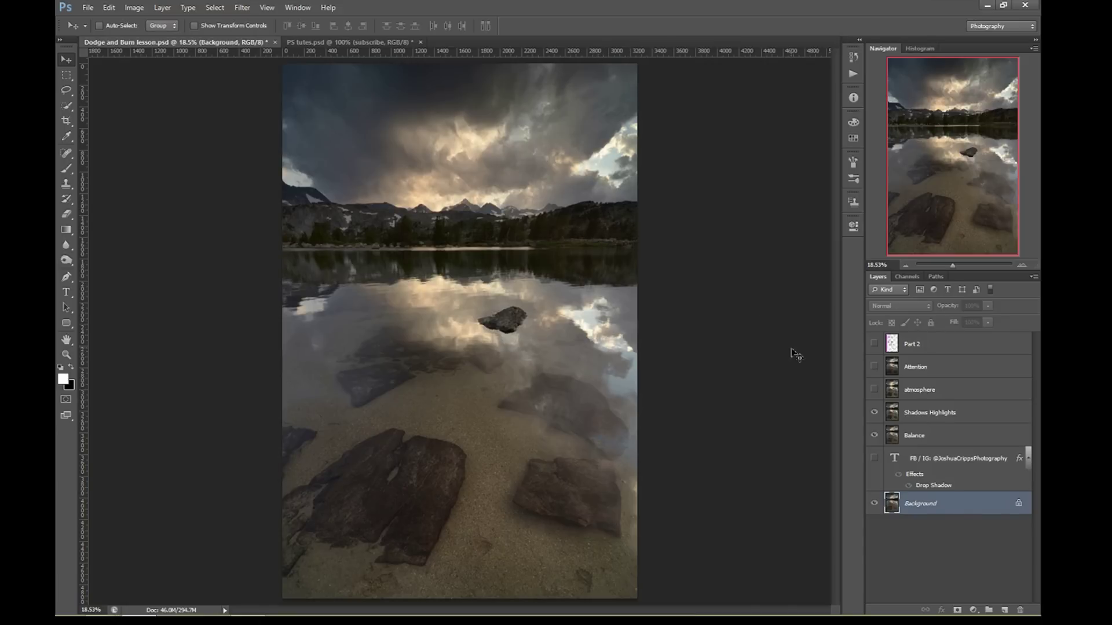
left_click(873, 368)
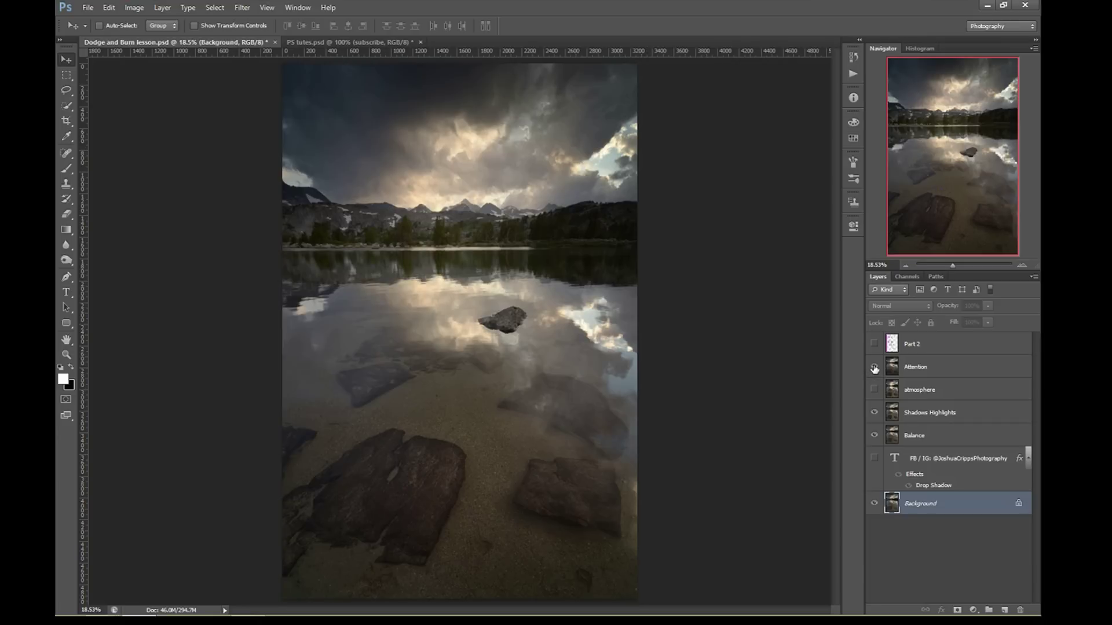
left_click(874, 369)
left_click(873, 369)
left_click(874, 368)
left_click(874, 369)
left_click(875, 365)
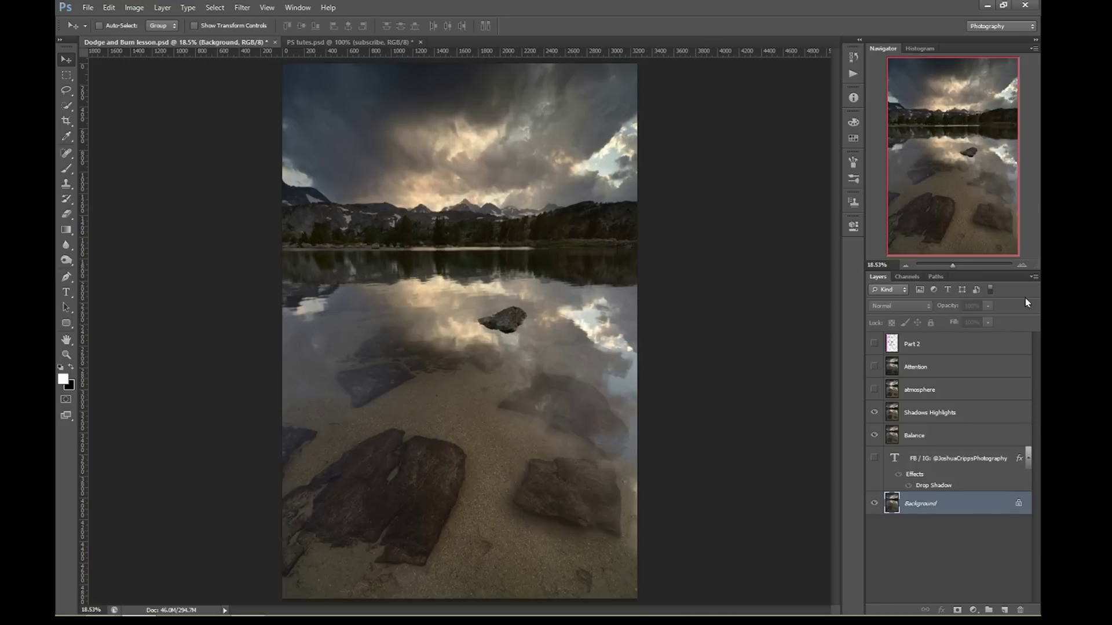
Step: Zoom to 100% and pan the view onto the clouds above the mountain peaks
left_click(1021, 265)
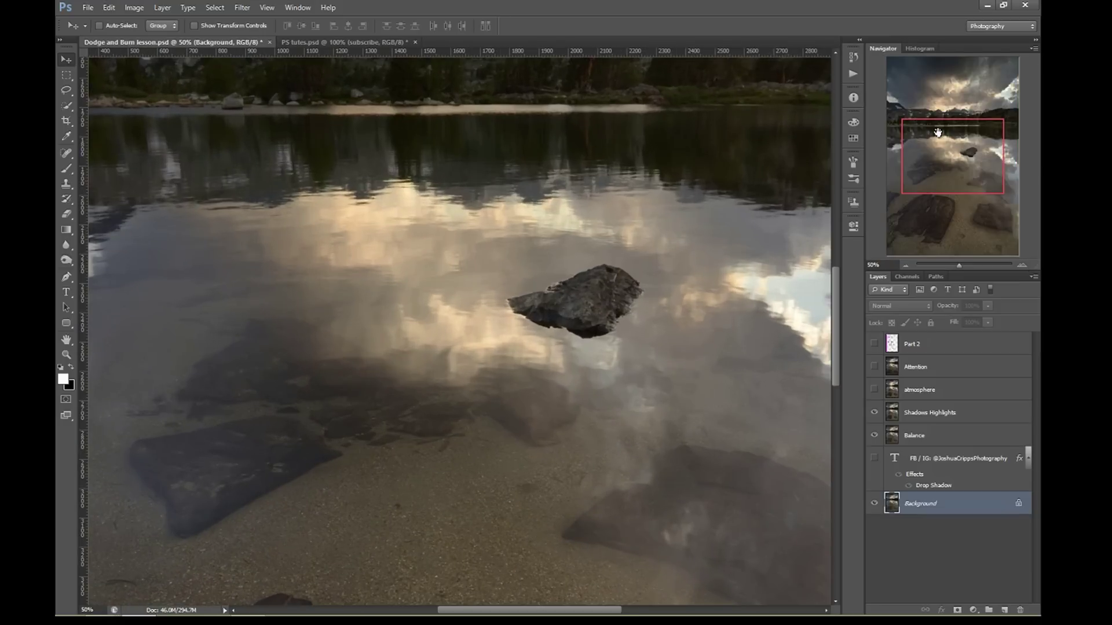
left_click_drag(937, 133, 952, 81)
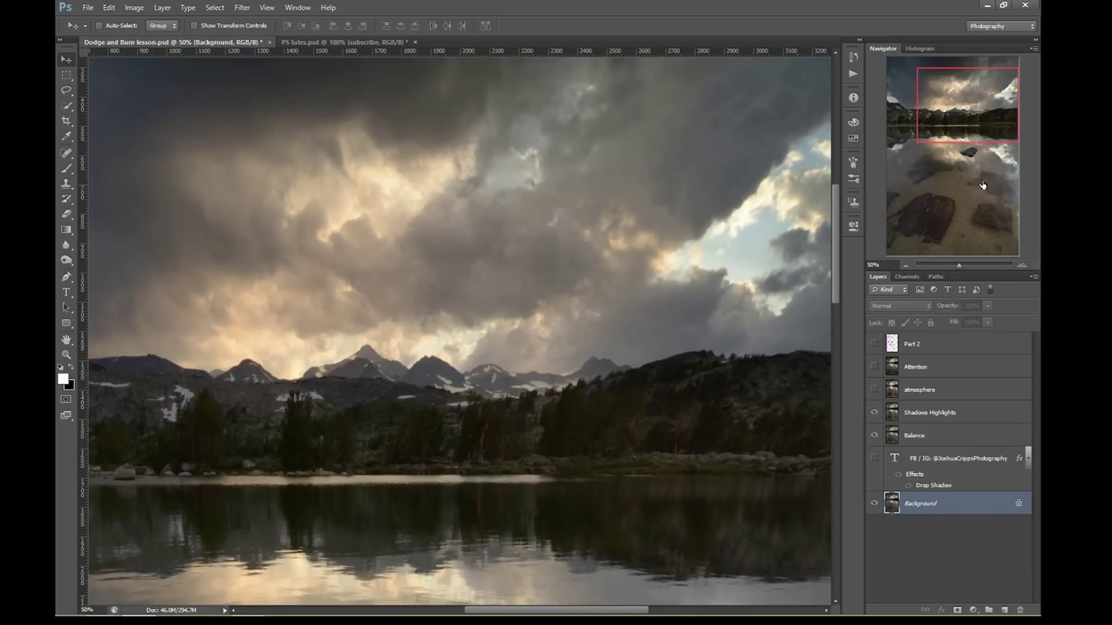
left_click(1022, 266)
left_click(1021, 265)
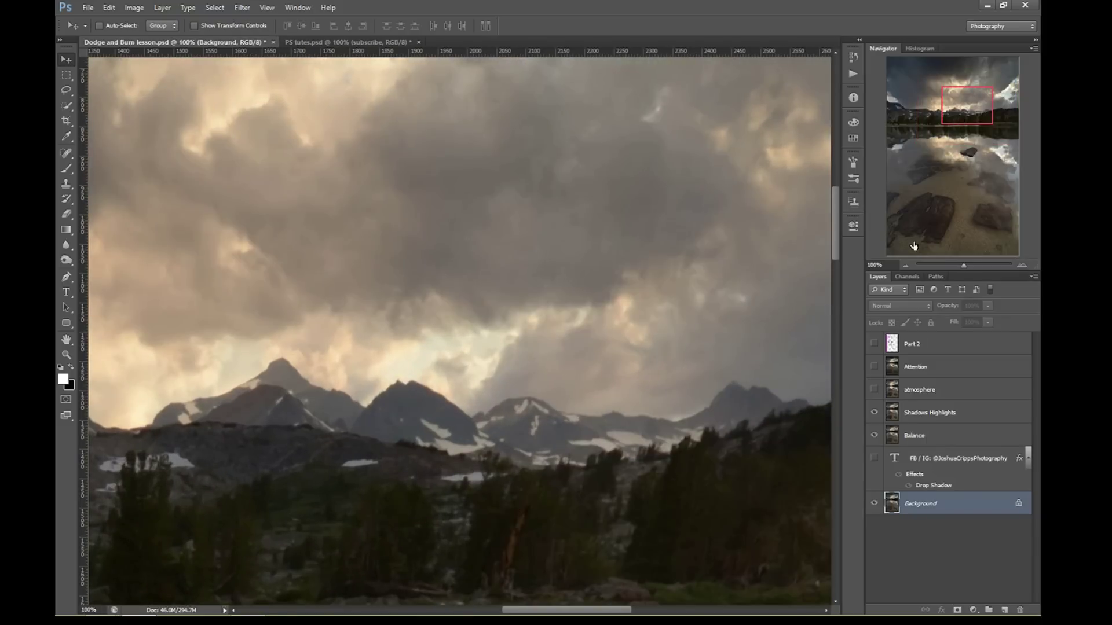
left_click_drag(971, 114, 979, 109)
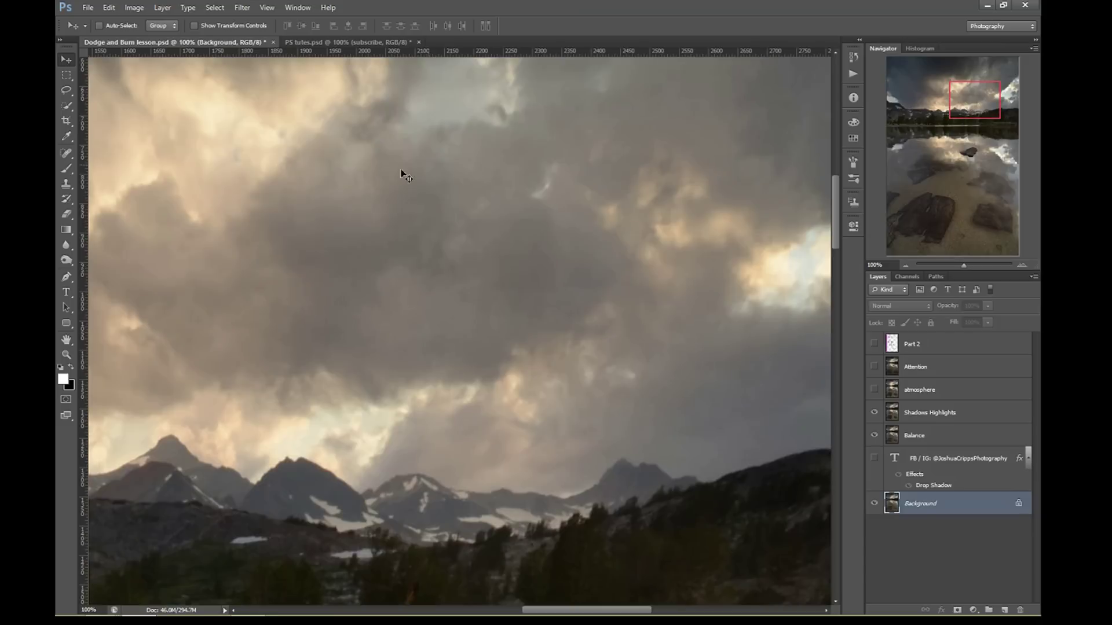
left_click(68, 262)
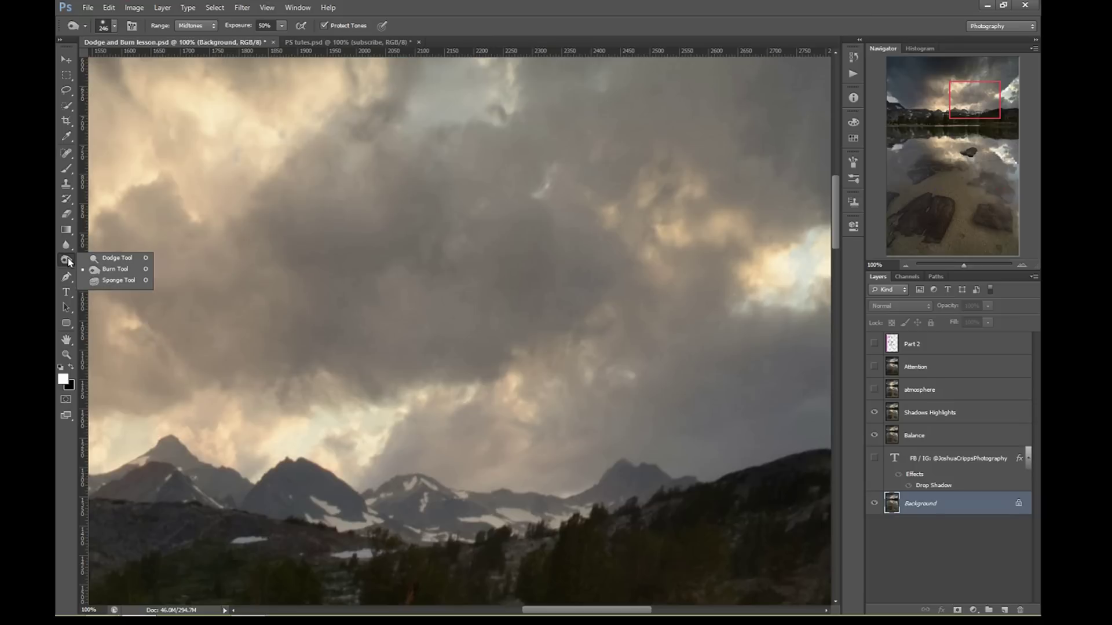
Step: Select the Burn tool and hide the Shadows Highlights and Balance layers
left_click(111, 269)
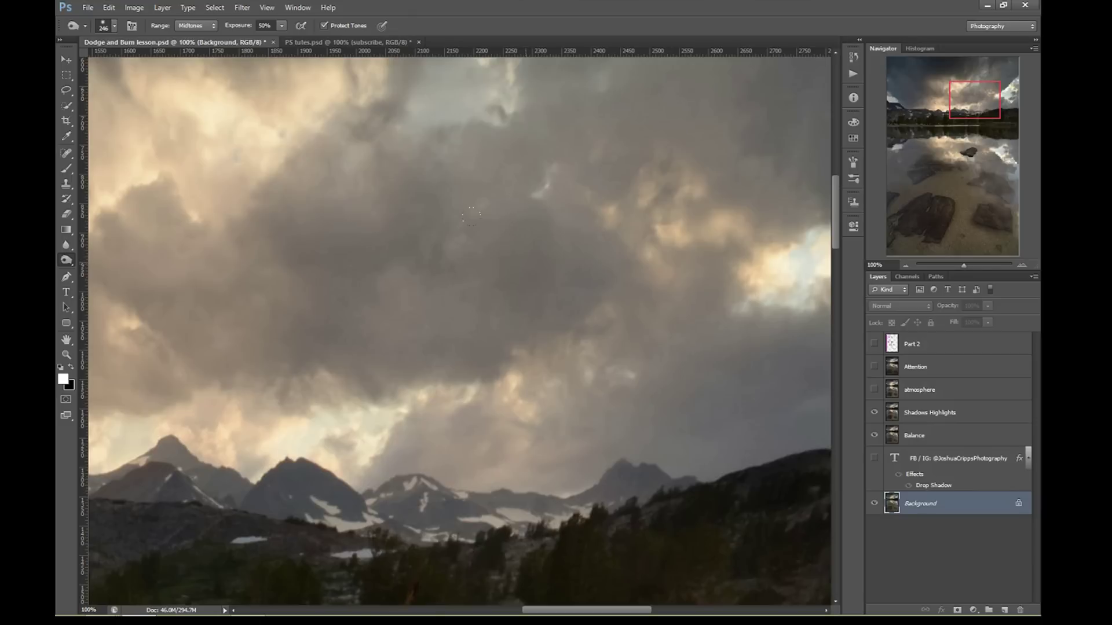
left_click(874, 412)
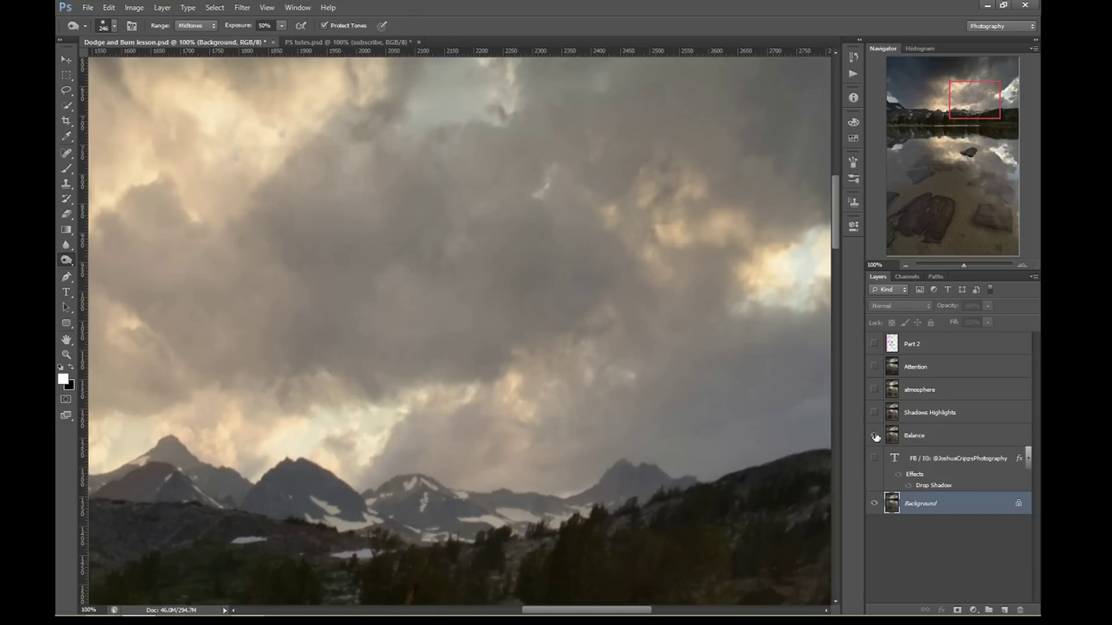
left_click(874, 435)
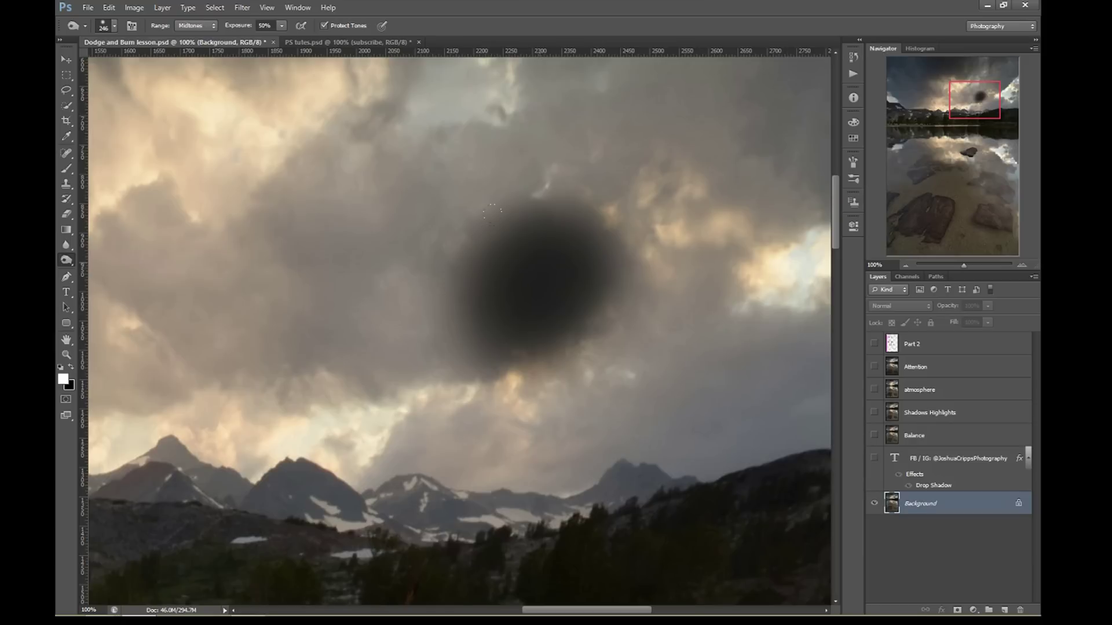
Step: Switch to the Dodge tool and paint over the dark blob in the clouds to lighten it
key("x")
key("x")
left_click_drag(66, 260, 114, 259)
mouse_move(508, 208)
left_mouse_down()
mouse_move(484, 206)
mouse_move(525, 212)
left_mouse_up()
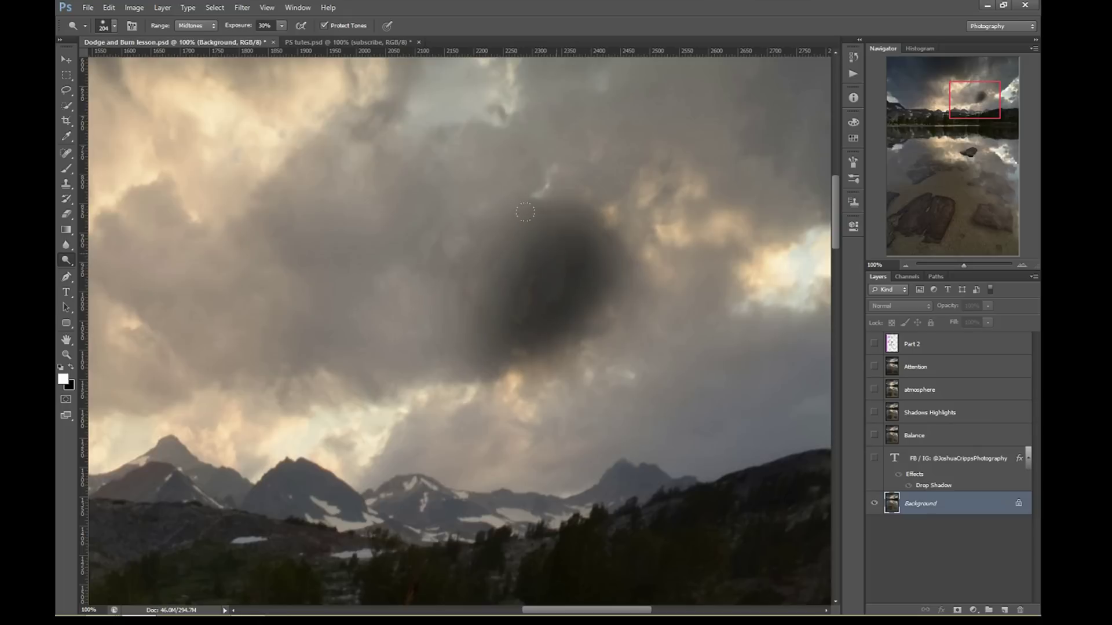
mouse_move(485, 257)
left_mouse_down()
mouse_move(505, 289)
mouse_move(521, 266)
mouse_move(553, 255)
mouse_move(514, 213)
mouse_move(530, 283)
left_mouse_up()
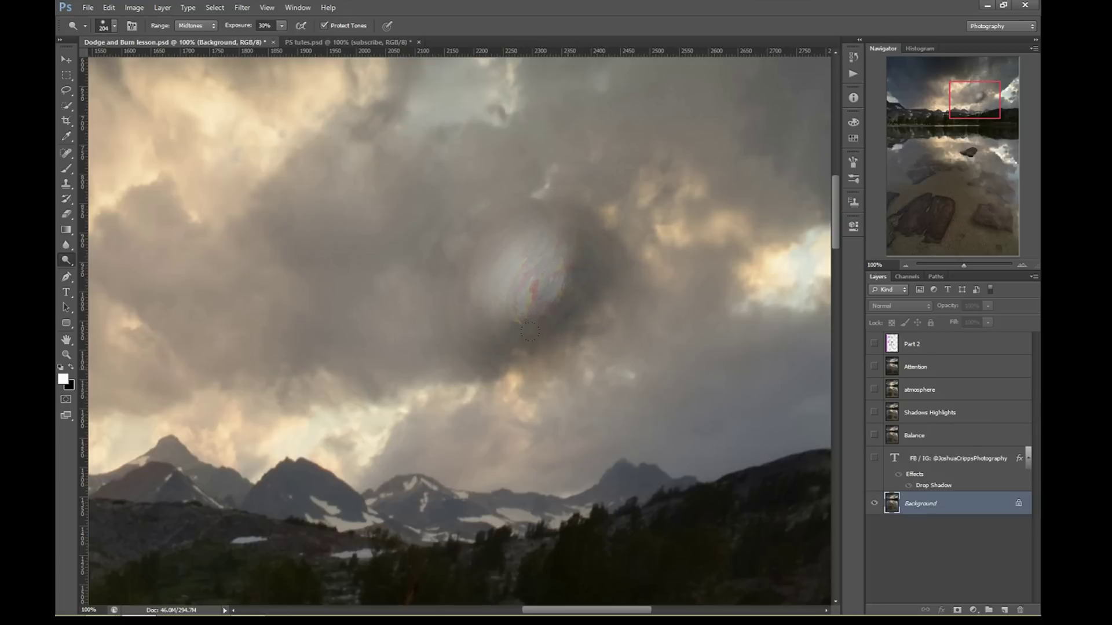
left_click_drag(546, 294, 538, 313)
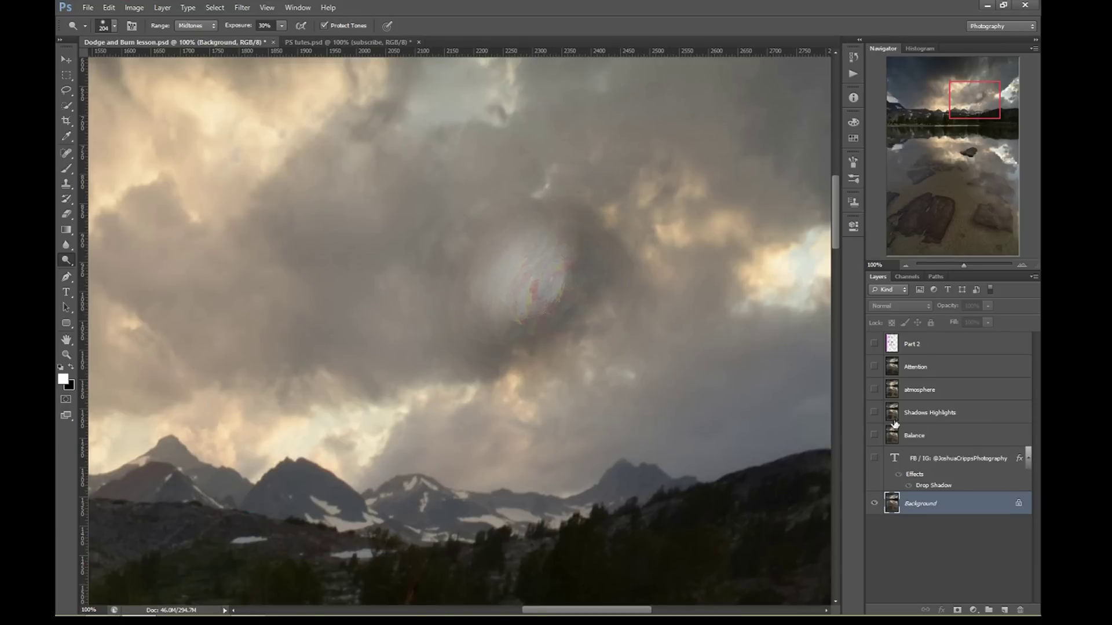
left_click(852, 57)
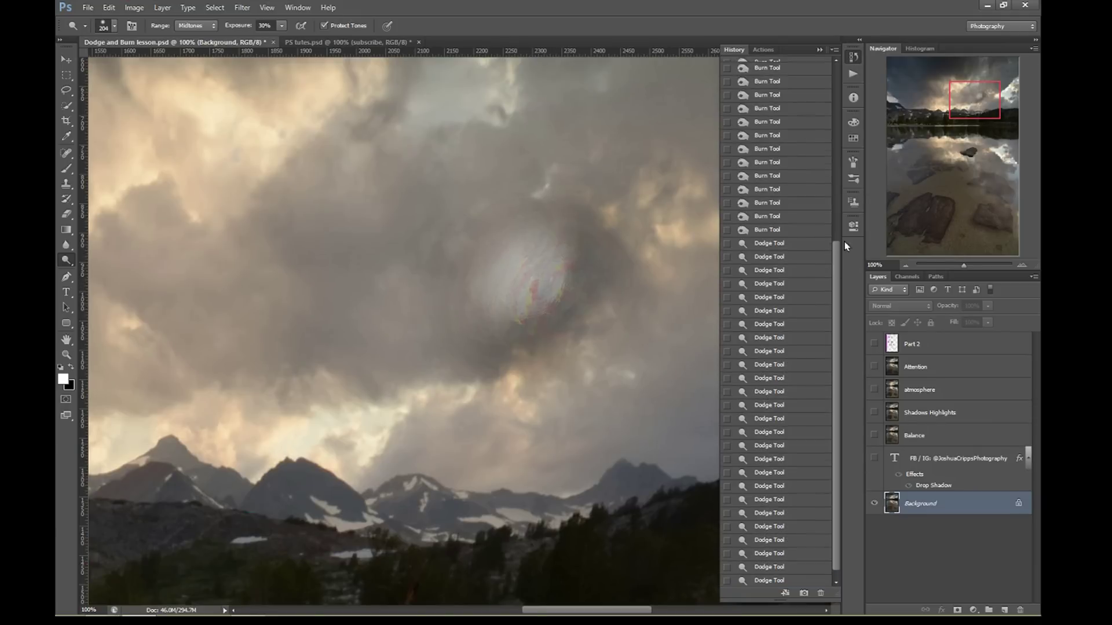
scroll(811, 237, "up", 4)
Step: Revert to the Delete Layer history state and hide the Shadows Highlights and Balance layers
left_click(802, 220)
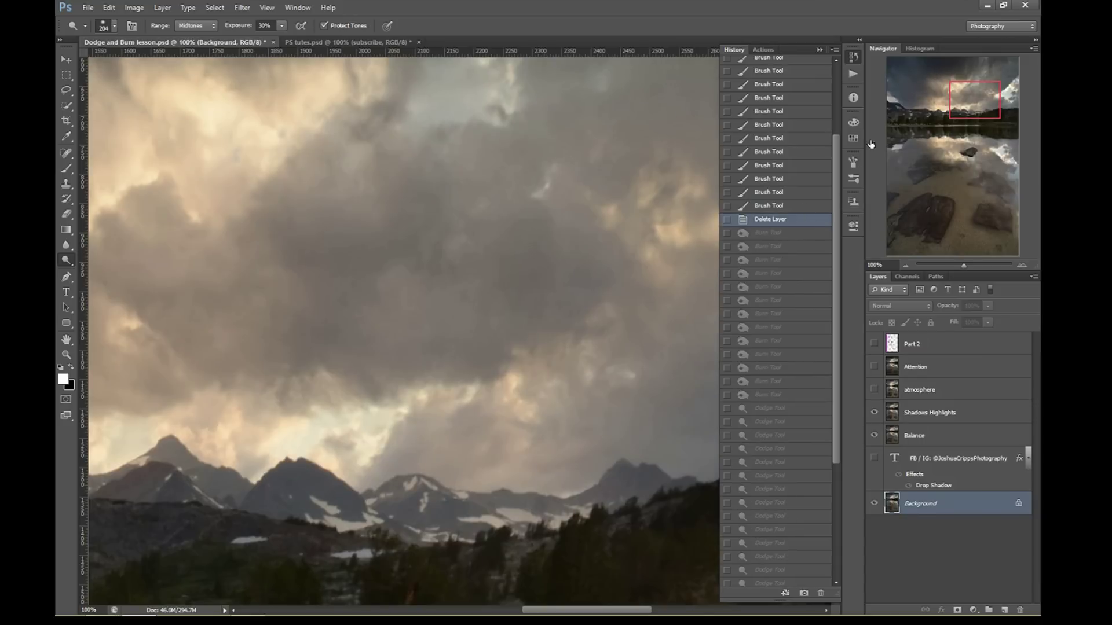
left_click(875, 412)
left_click(875, 434)
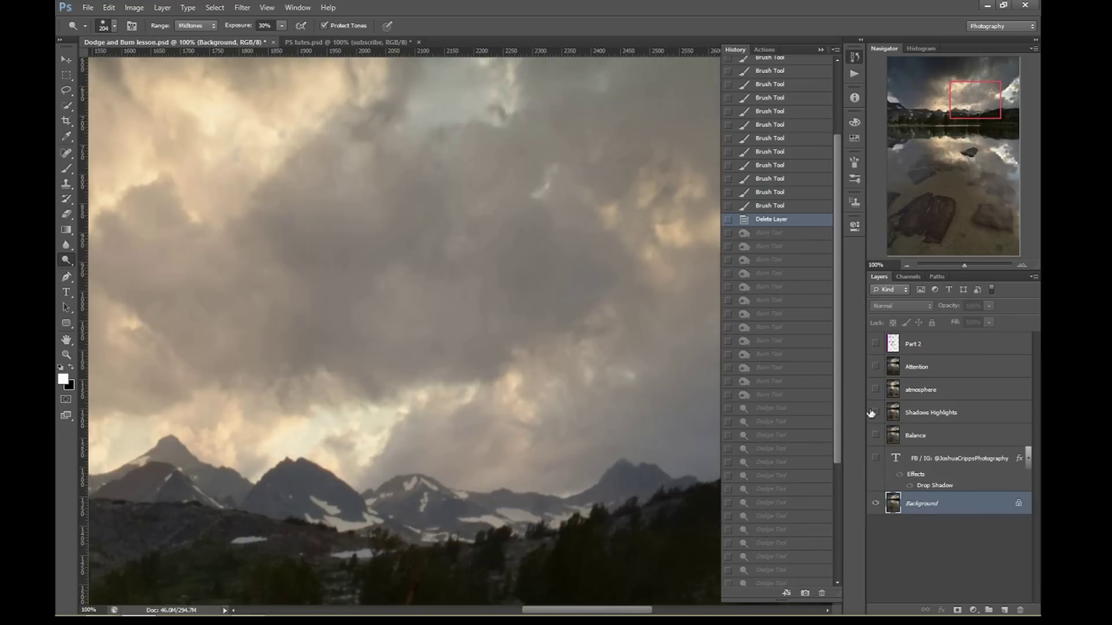
left_click(855, 56)
Step: Zoom out and fit the whole lake photo on screen
left_click(907, 266)
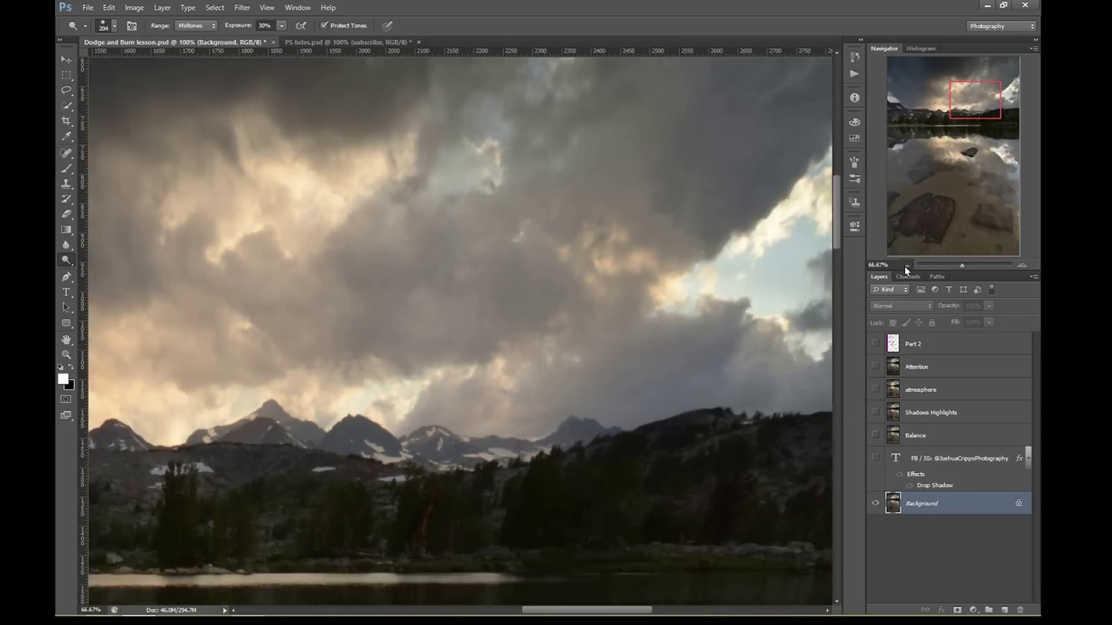
left_click(906, 266)
left_click(972, 125)
left_click_drag(972, 125, 973, 163)
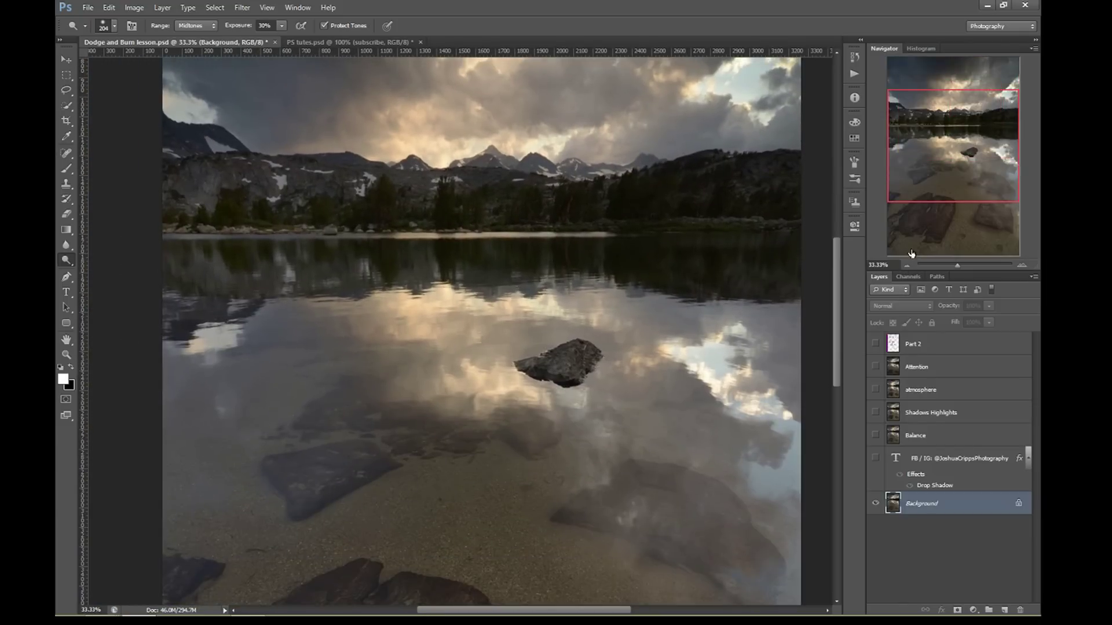
left_click(907, 265)
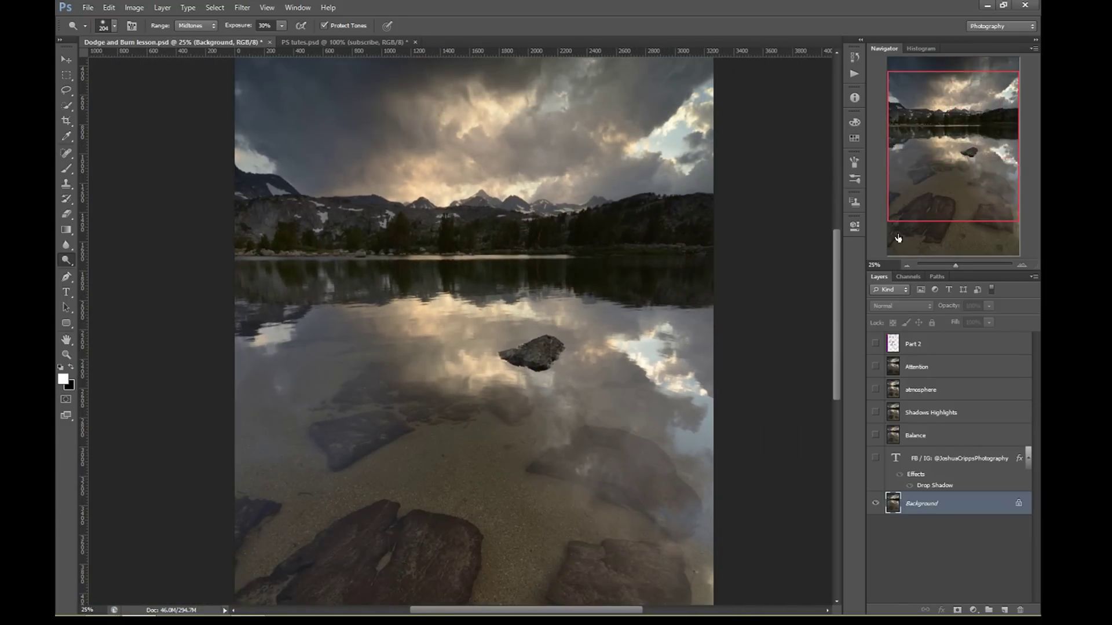
key("ctrl+0")
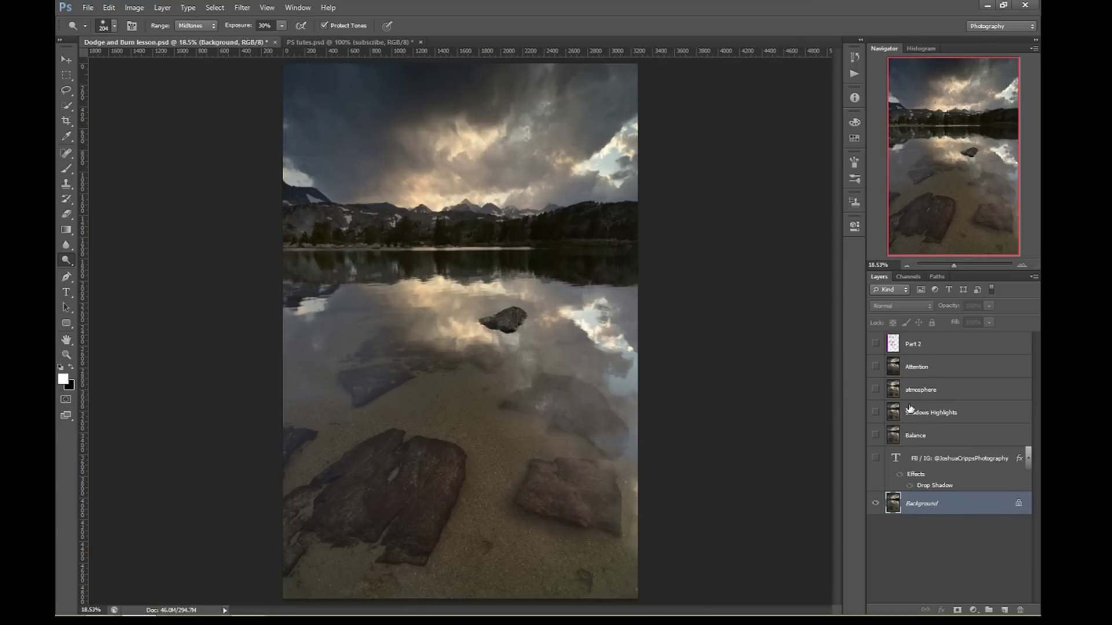
key("ctrl+shift+n")
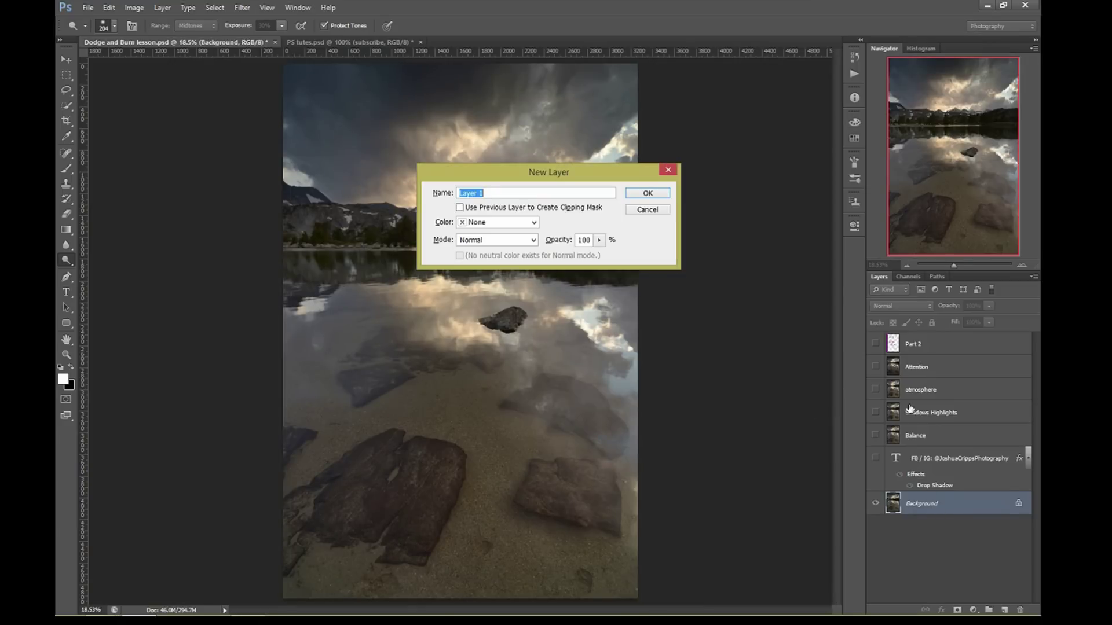
Step: Name the new layer 'd/b', set it to Soft Light mode and fill it with 50% gray
type("d/b")
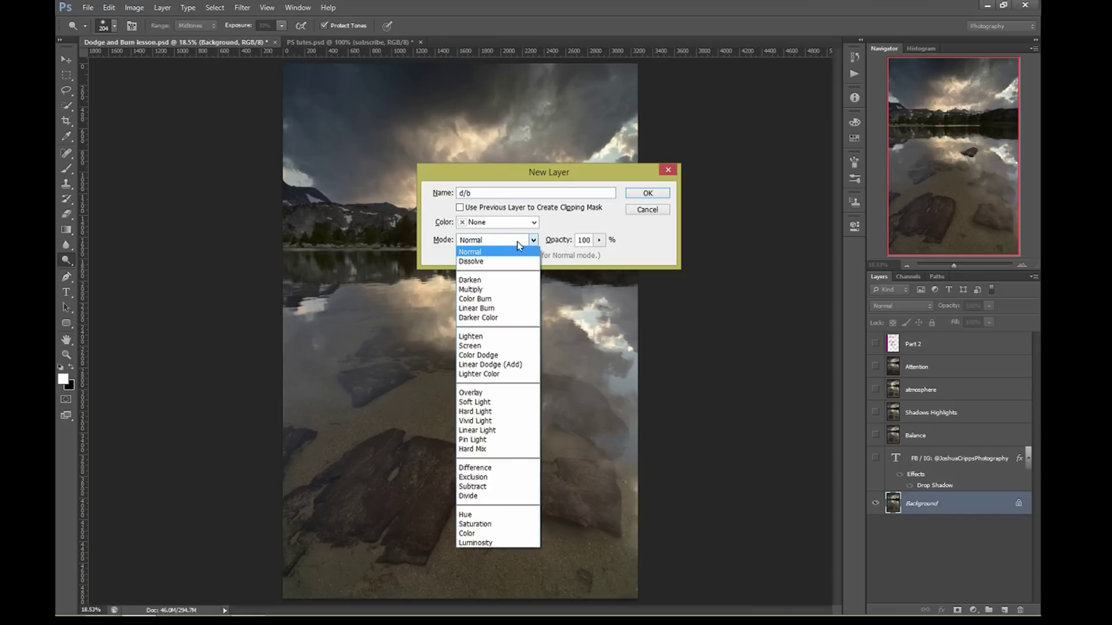
left_click(518, 242)
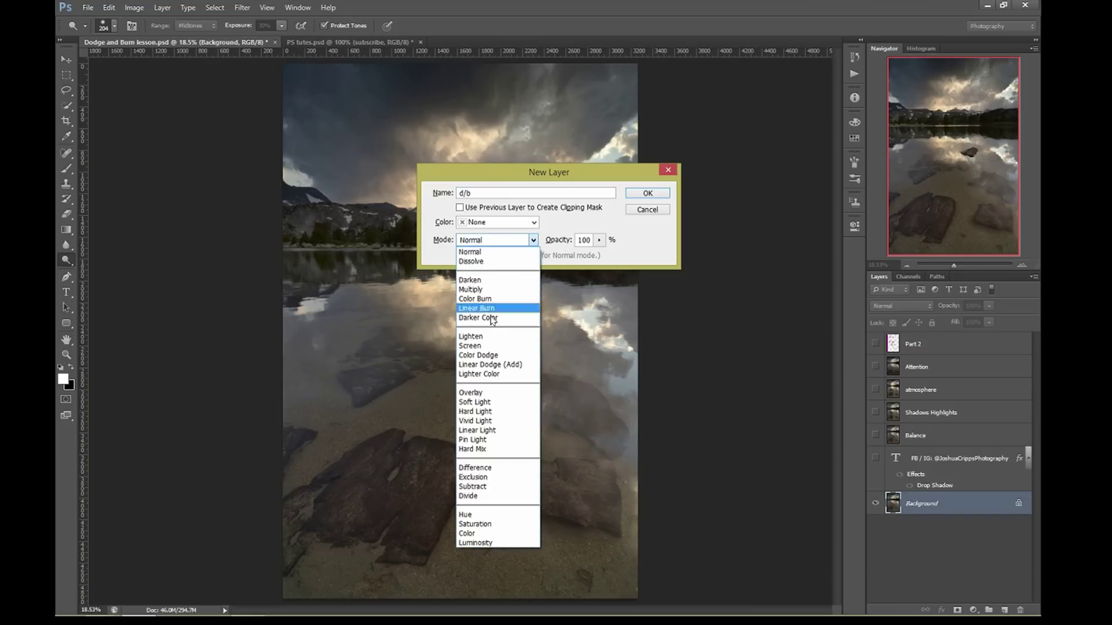
left_click(487, 402)
left_click(460, 256)
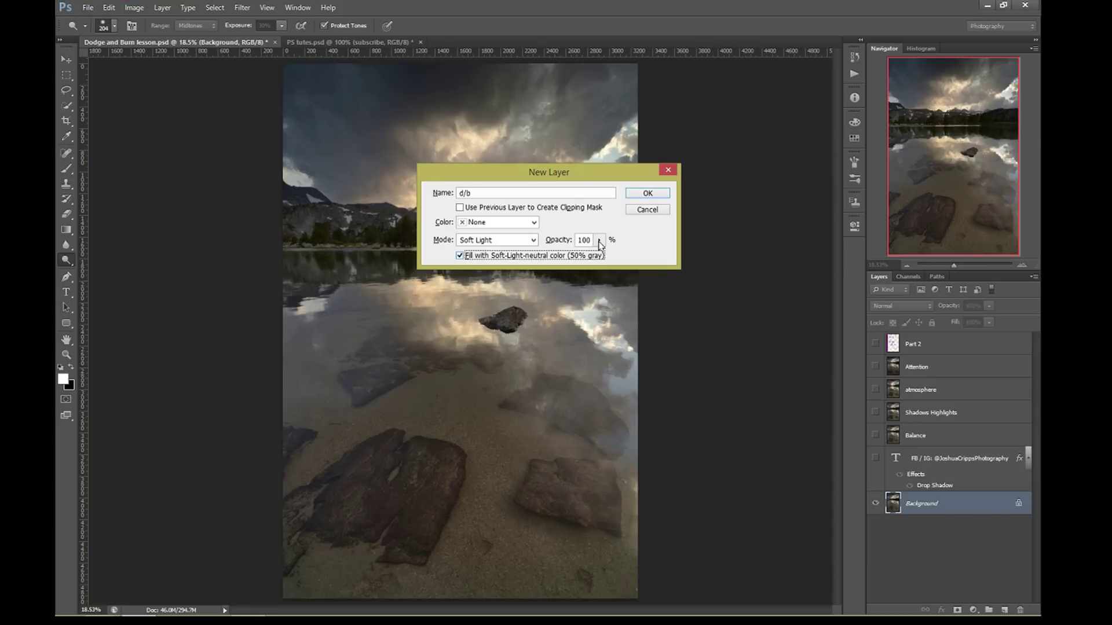
left_click(645, 195)
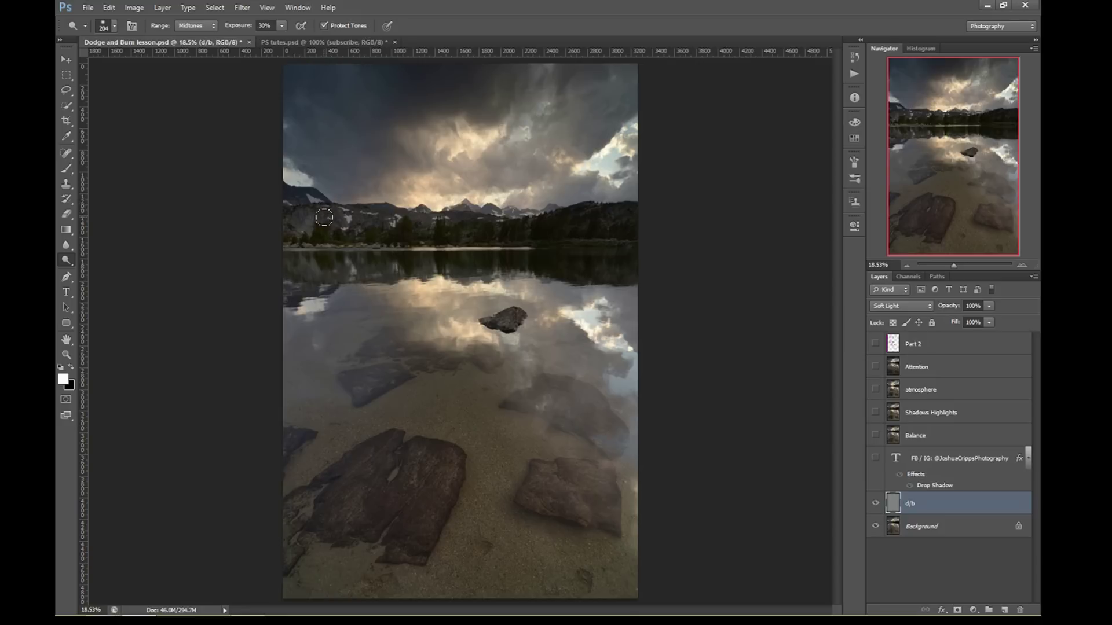
key("b")
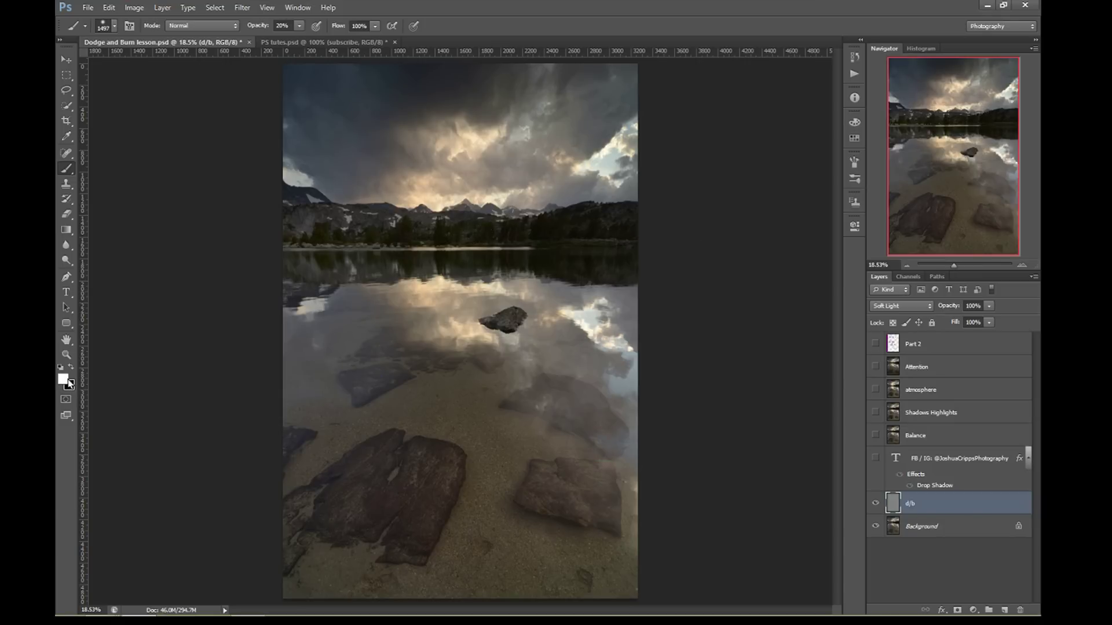
Step: Paint white over the mountains and treeline on the d/b layer to brighten them
key("x")
key("x")
left_click_drag(446, 232, 486, 255)
mouse_move(382, 237)
left_mouse_down()
mouse_move(469, 249)
mouse_move(506, 273)
left_mouse_up()
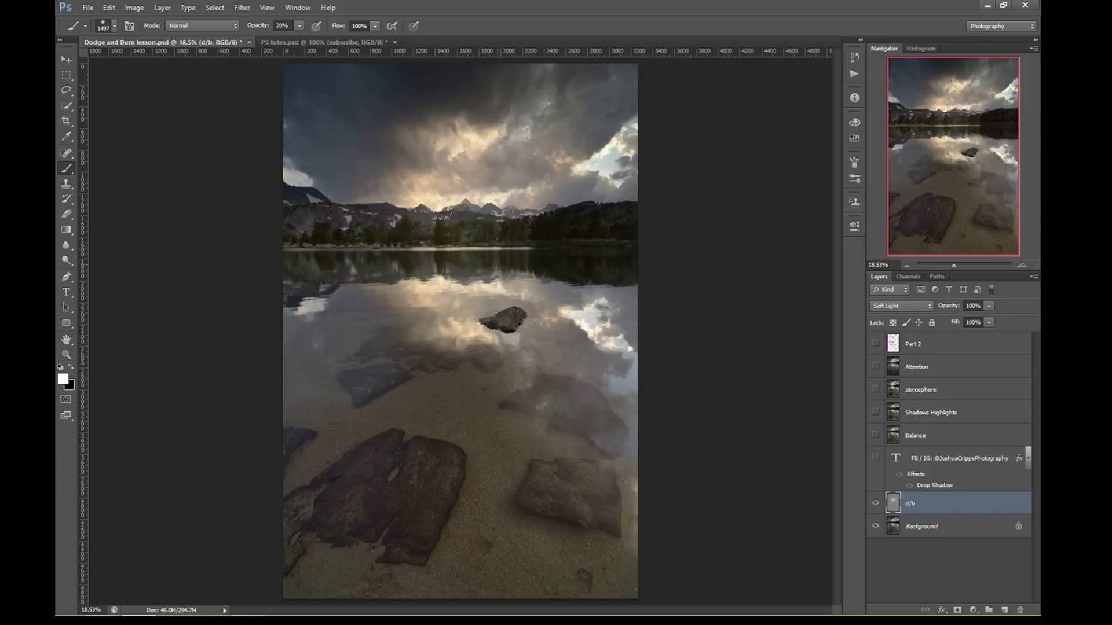
Step: Enlarge the brush to about 1878 px and paint black along the right, bottom and left edges
key("x")
left_click(907, 265)
left_click_drag(360, 211, 391, 206)
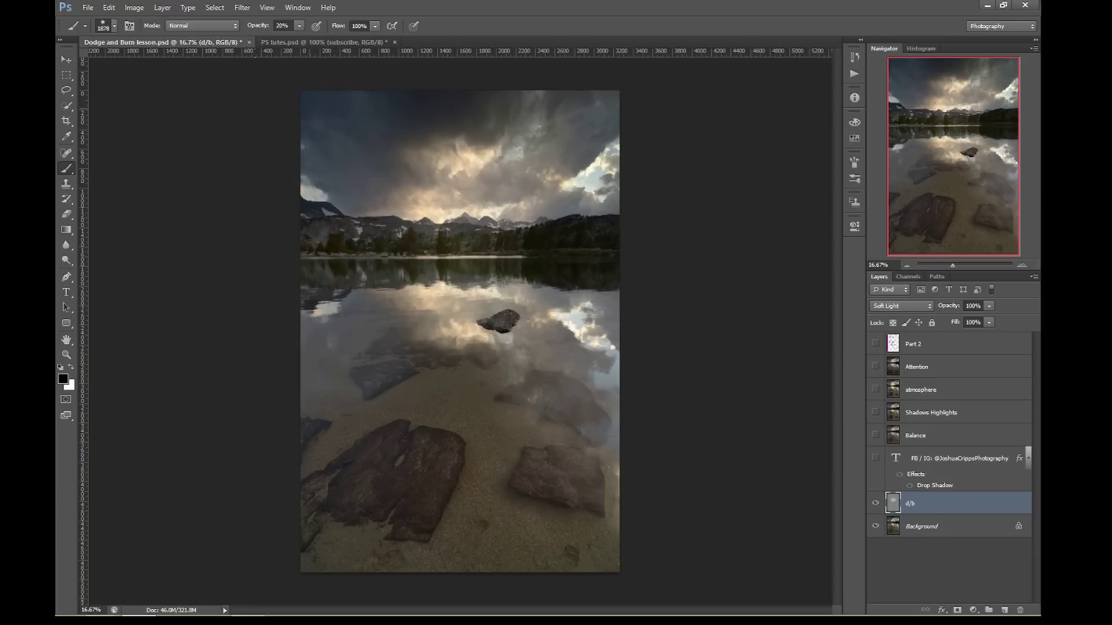
left_click_drag(602, 104, 602, 538)
mouse_move(219, 452)
left_mouse_down()
mouse_move(272, 574)
mouse_move(417, 602)
mouse_move(573, 438)
left_mouse_up()
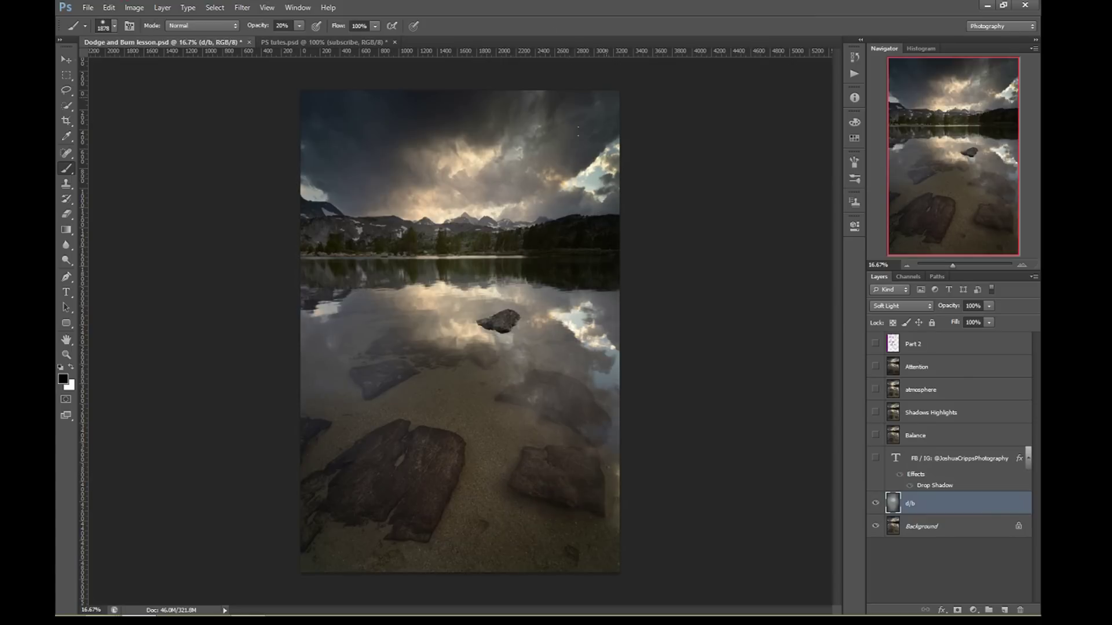
left_click_drag(206, 68, 194, 88)
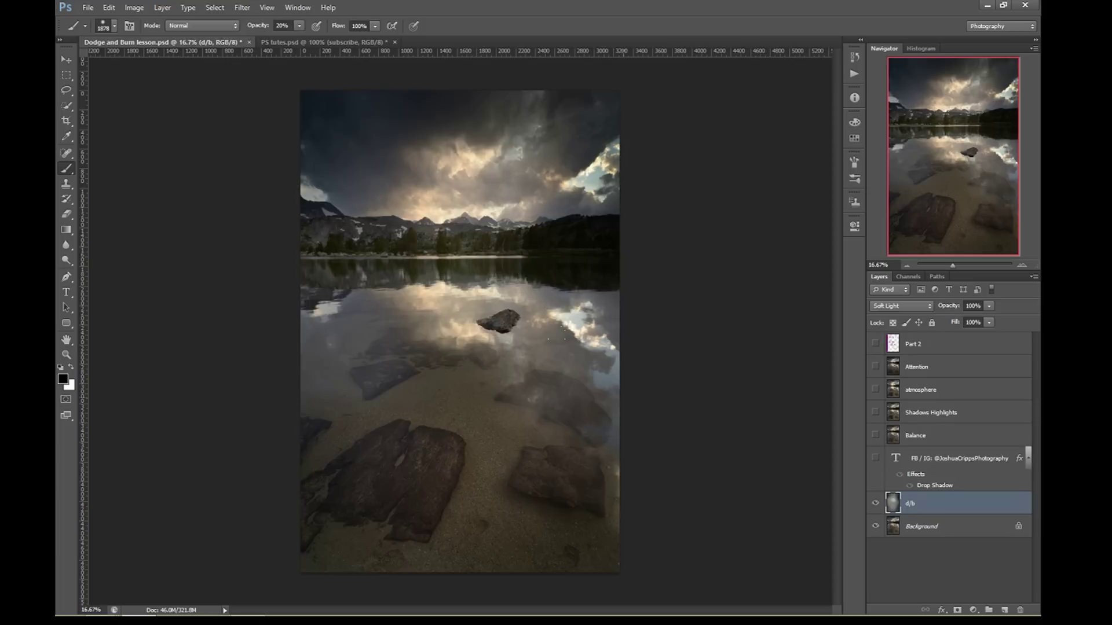
left_click_drag(339, 468, 475, 509)
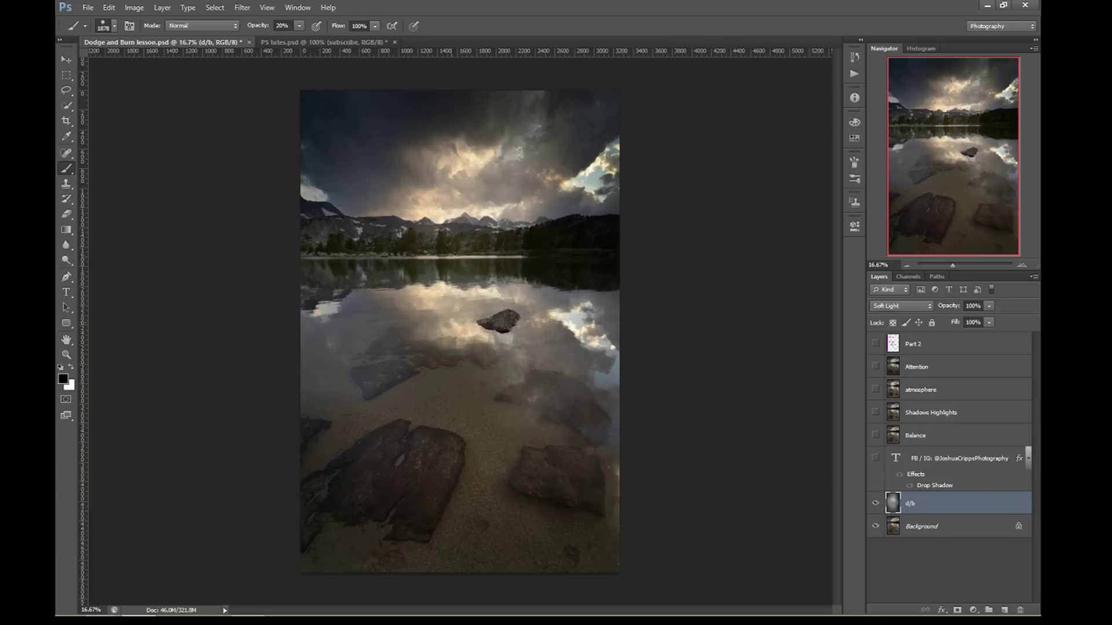
Step: Brighten the mountains a bit more with white, then hide the d/b layer to compare
key("x")
left_click_drag(382, 209, 423, 228)
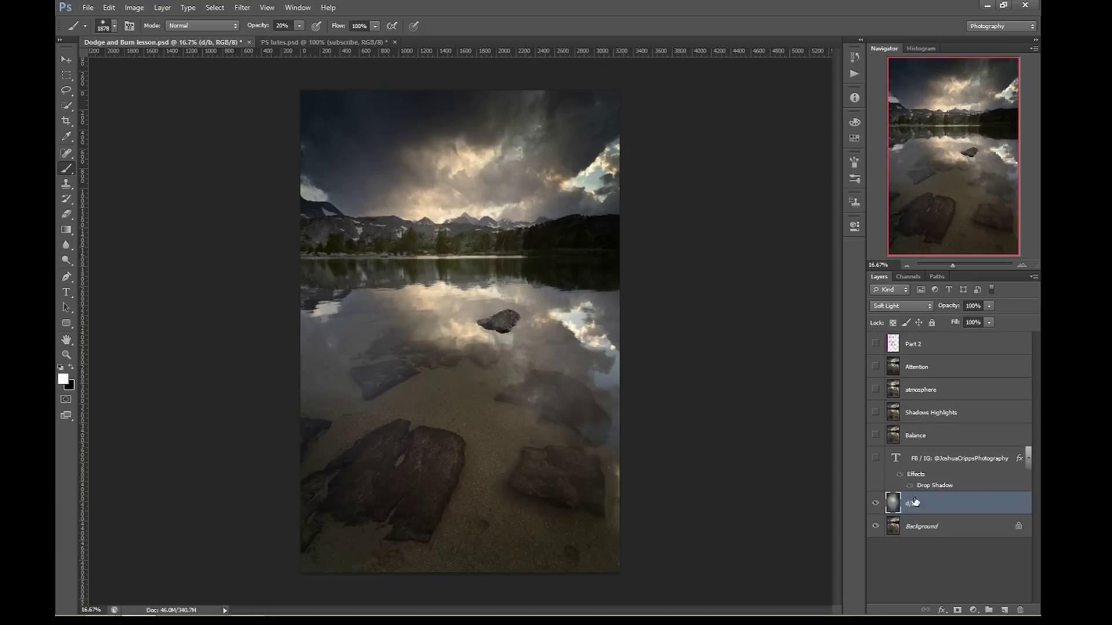
left_click(875, 504)
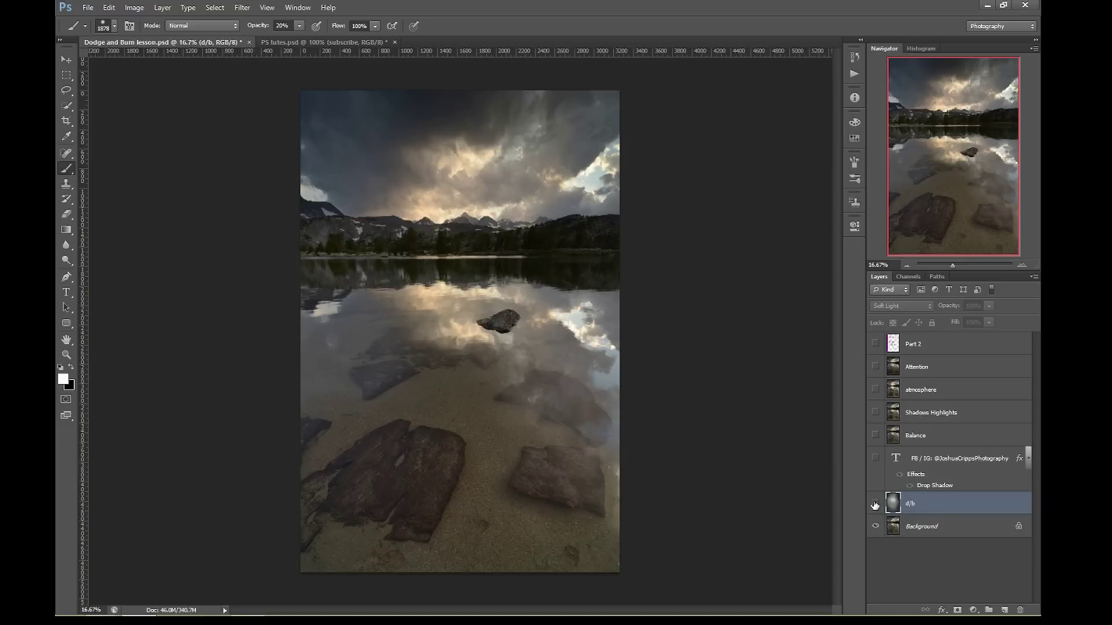
left_click(875, 504)
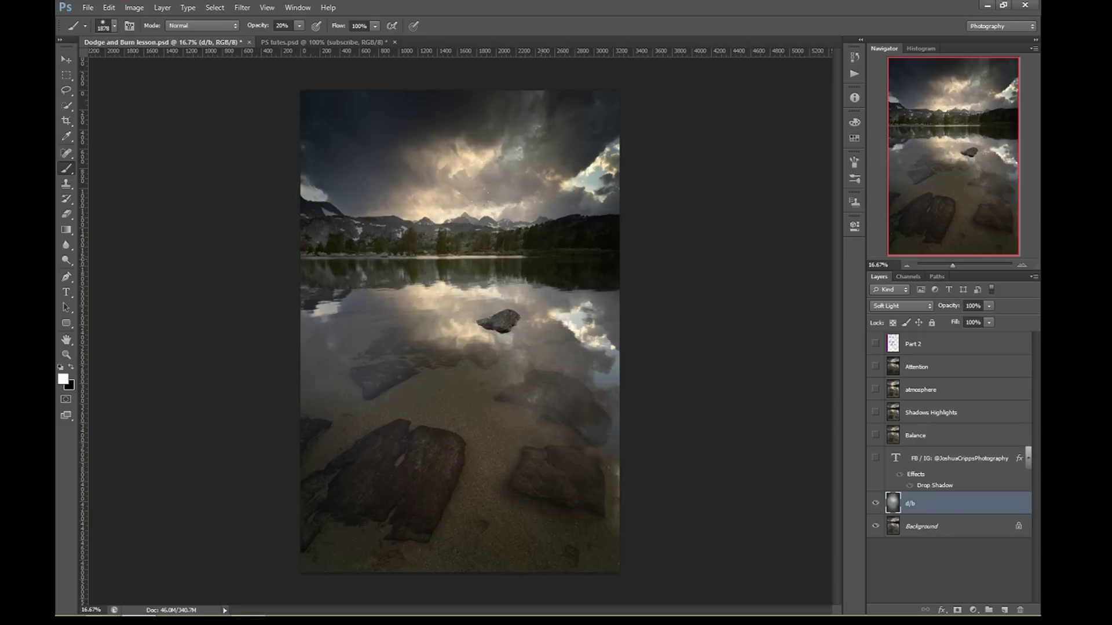
left_click(876, 504, "alt")
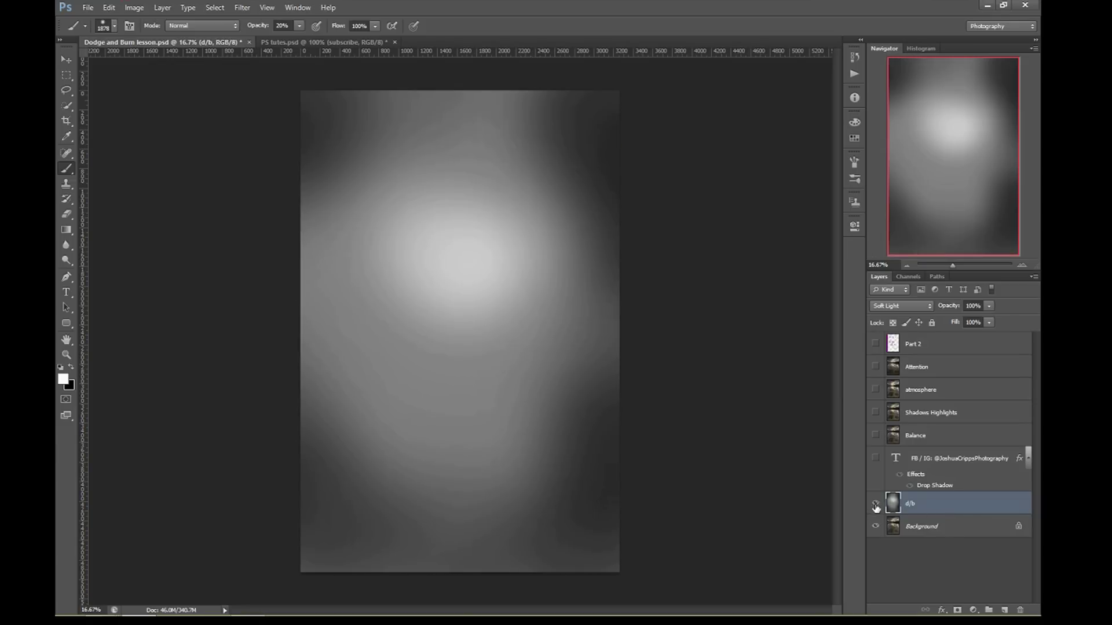
left_click(874, 503, "alt")
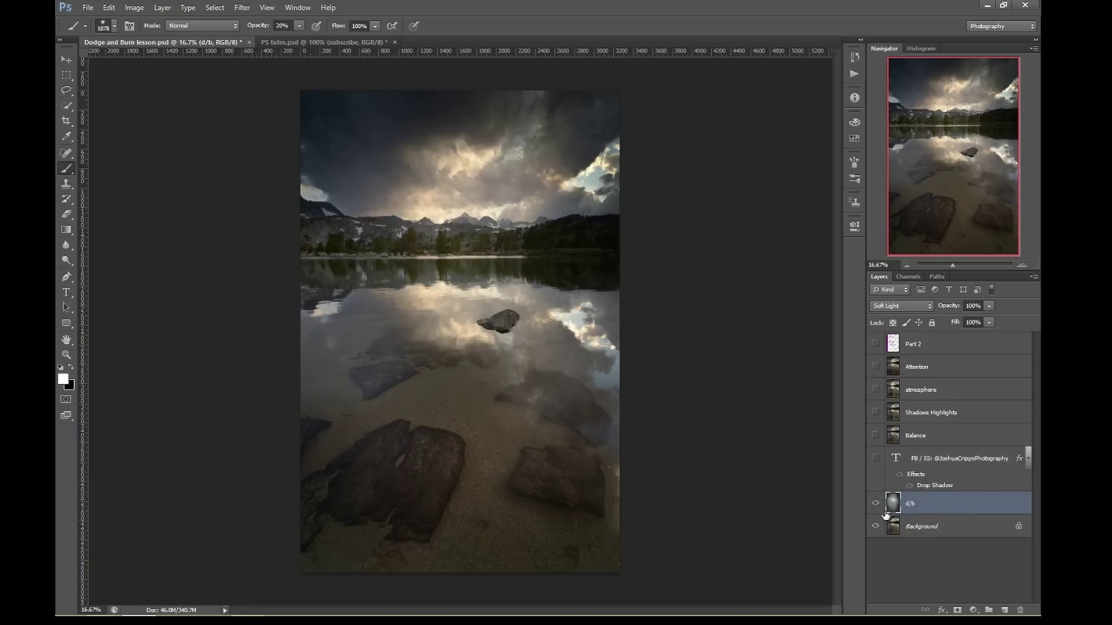
mouse_move(957, 307)
left_mouse_down()
mouse_move(931, 305)
mouse_move(958, 306)
left_mouse_up()
left_click(1022, 264)
left_click(1022, 264)
left_click(905, 265)
left_click(876, 503, "alt")
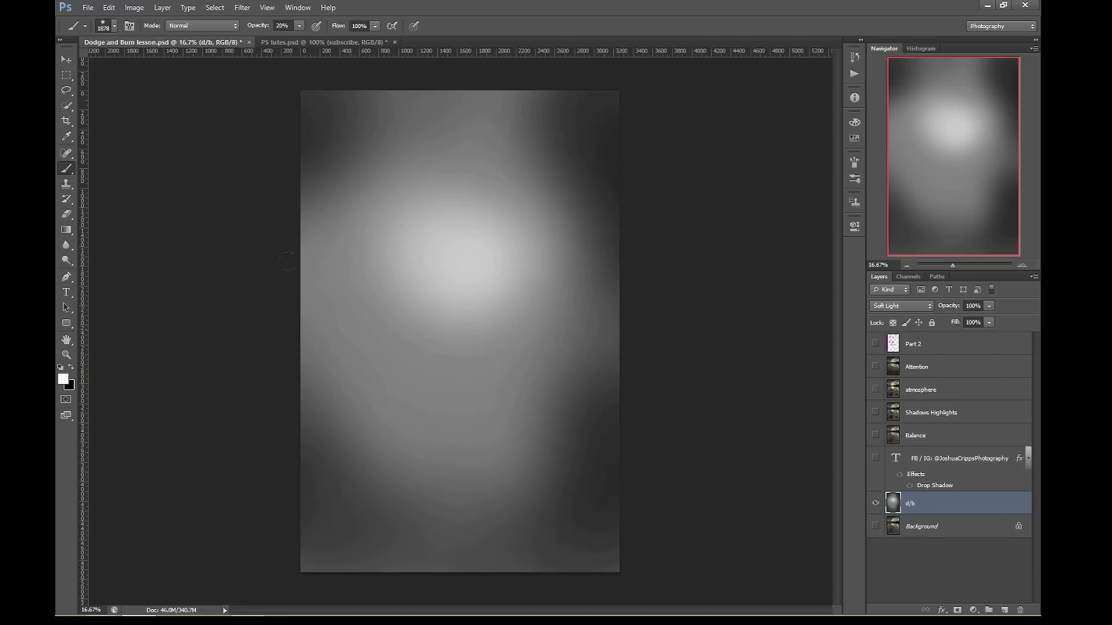
left_click(875, 504, "alt")
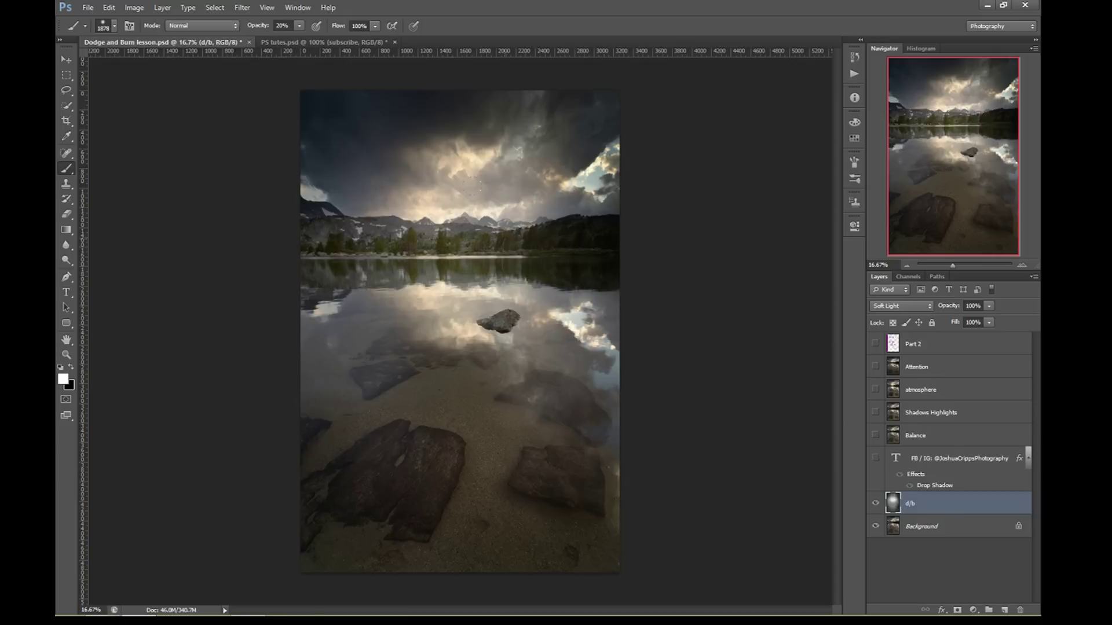
left_click(875, 344)
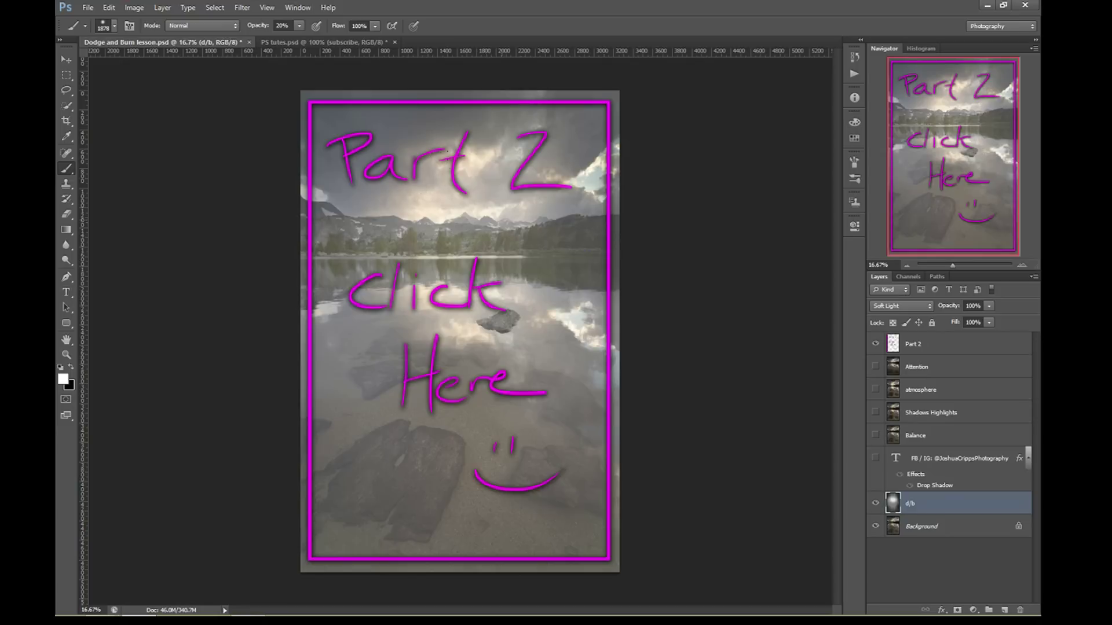
Step: Switch to PS tutes.psd and toggle the subscribe layer off and back on
left_click(333, 42)
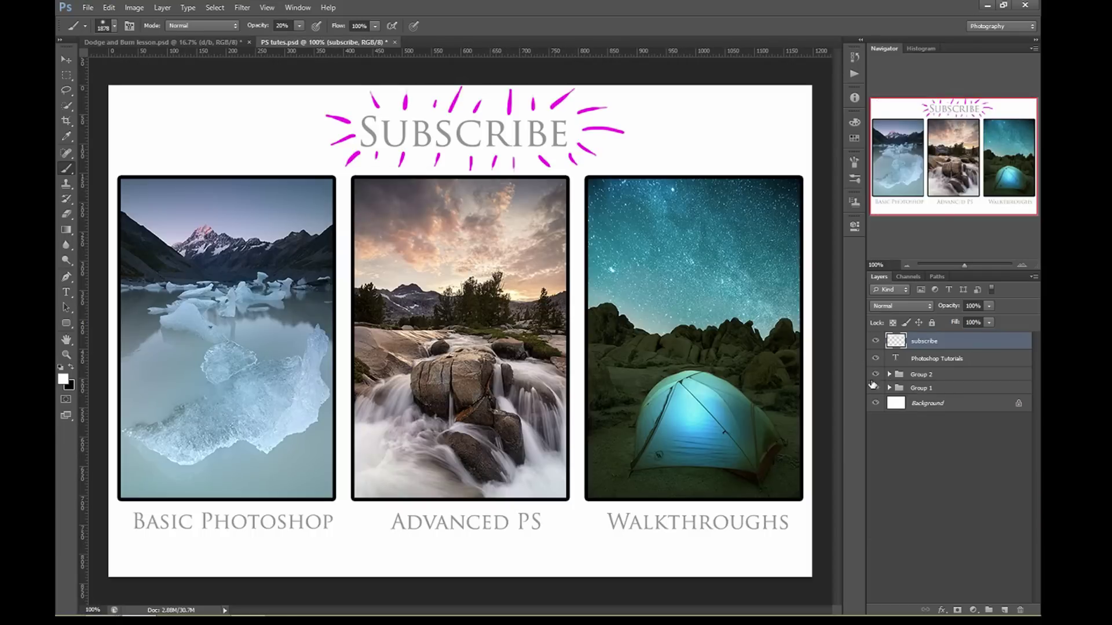
left_click(875, 341)
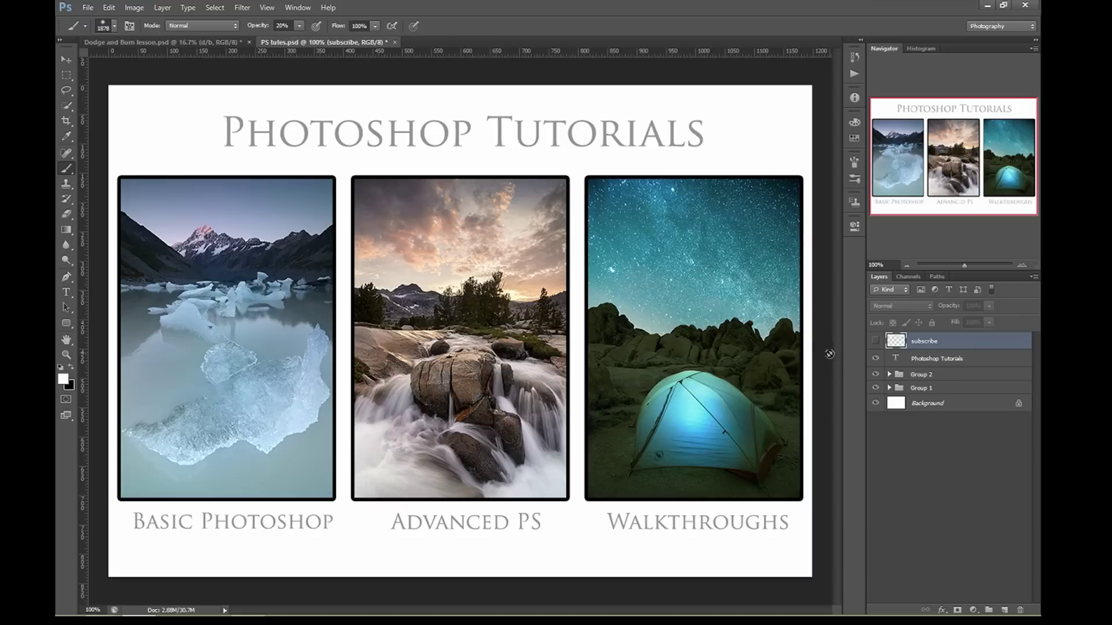
left_click(875, 341)
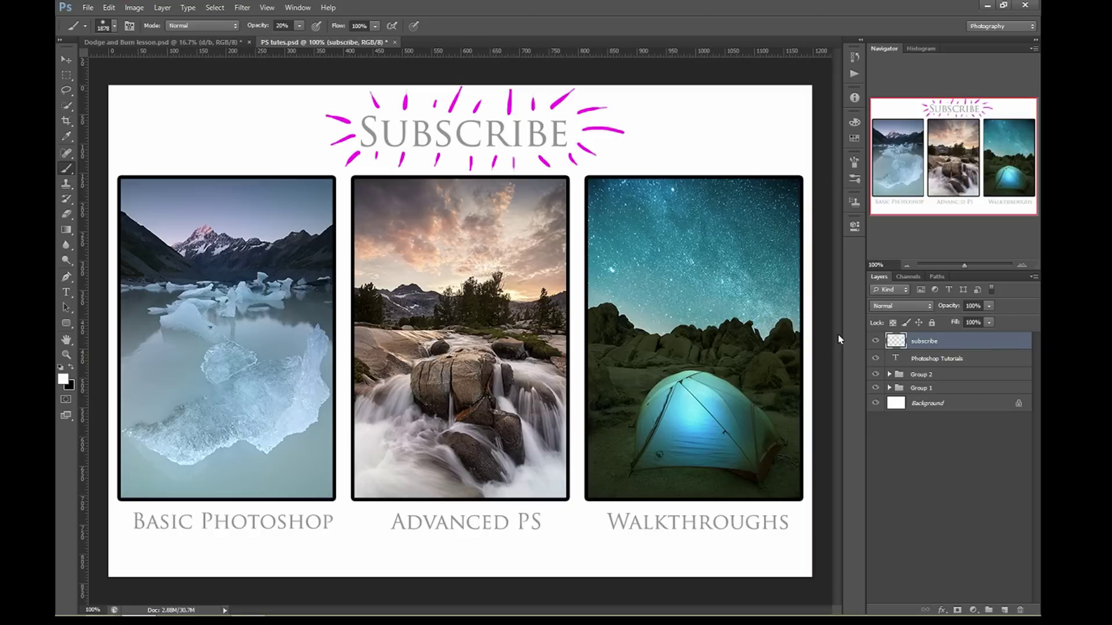